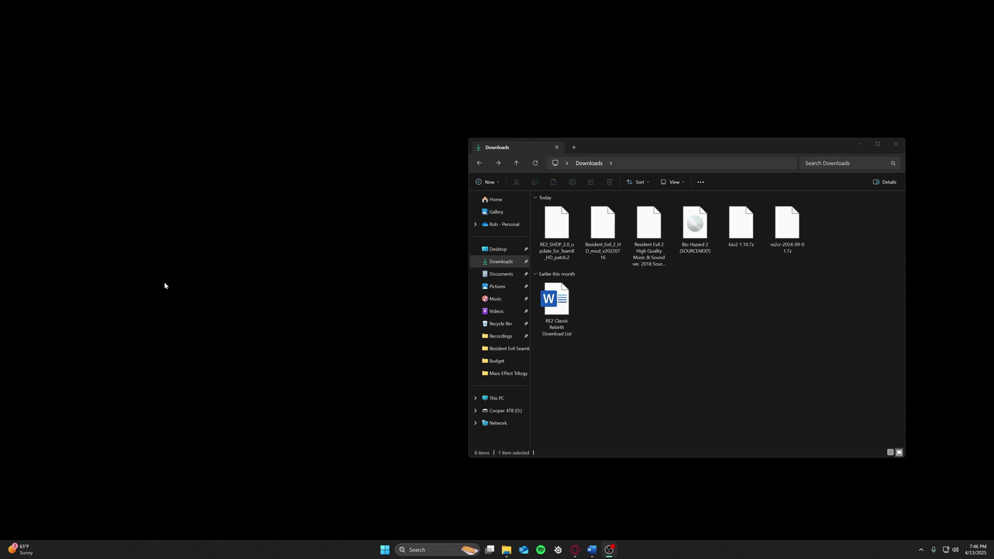
- Create a new folder on the desktop named Resident Evil 2 Test
{"action": "left_click", "coordinate": [697, 228]}
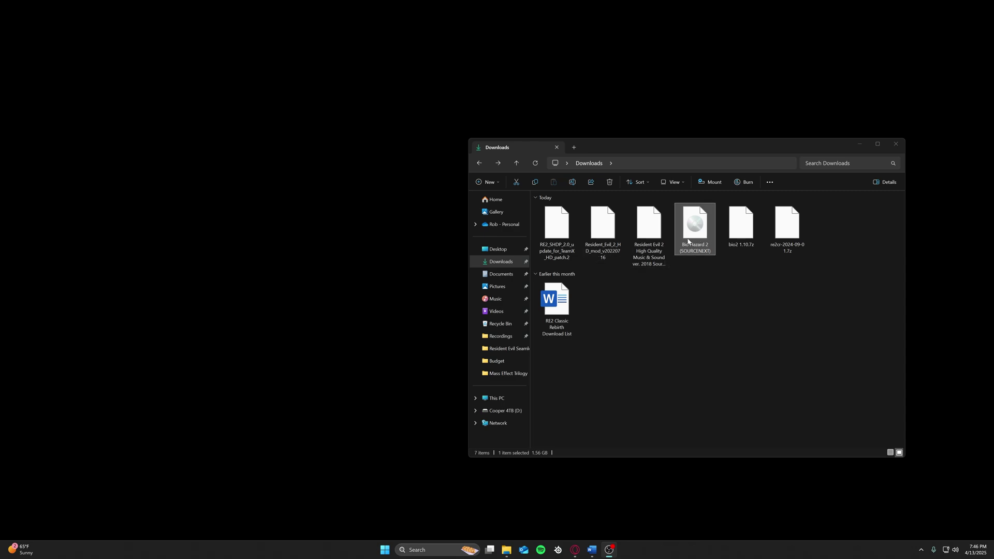
{"action": "right_click", "coordinate": [111, 192]}
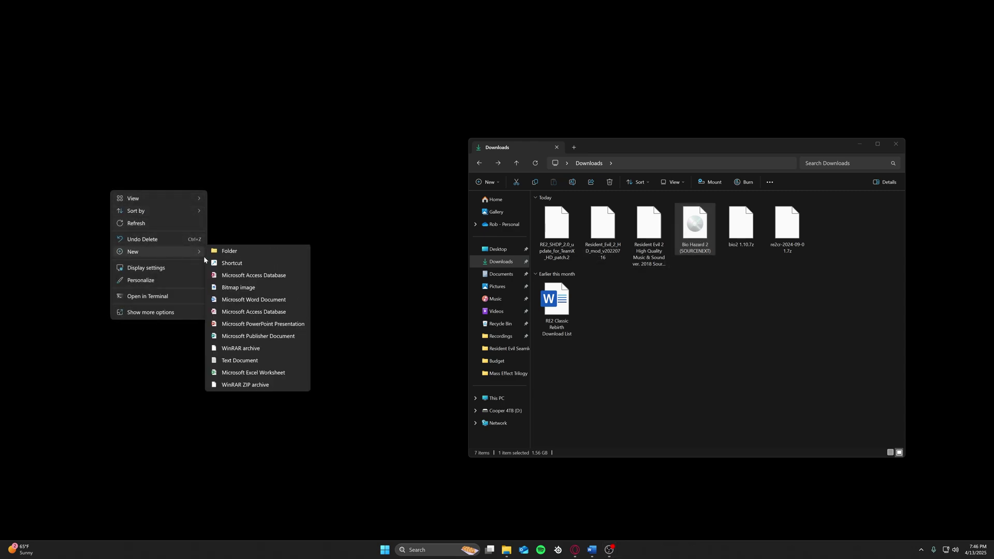
{"action": "left_click", "coordinate": [229, 251]}
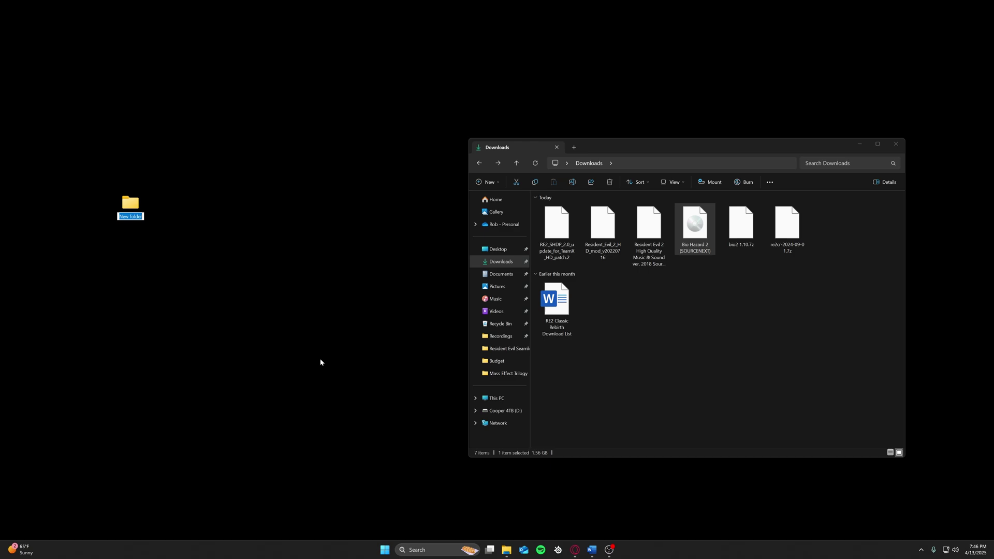
{"action": "type", "text": "Resident Evil 2 Test"}
{"action": "key", "text": "Return"}
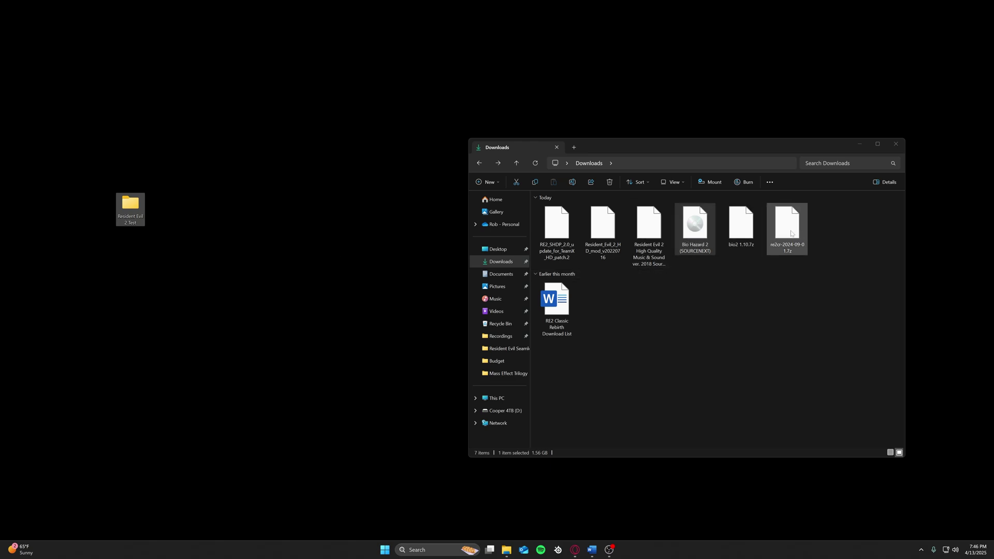
- Extract the re2cr-2024-09-01.7z archive into its own folder in Downloads and close the extracted folder's window
{"action": "right_click", "coordinate": [789, 229]}
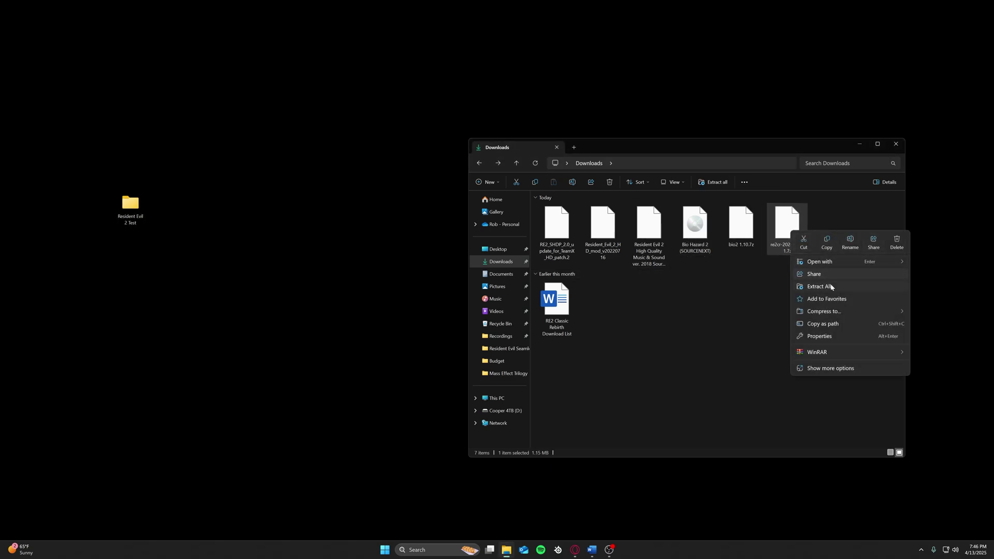
{"action": "left_click", "coordinate": [820, 286]}
{"action": "key", "text": "Escape"}
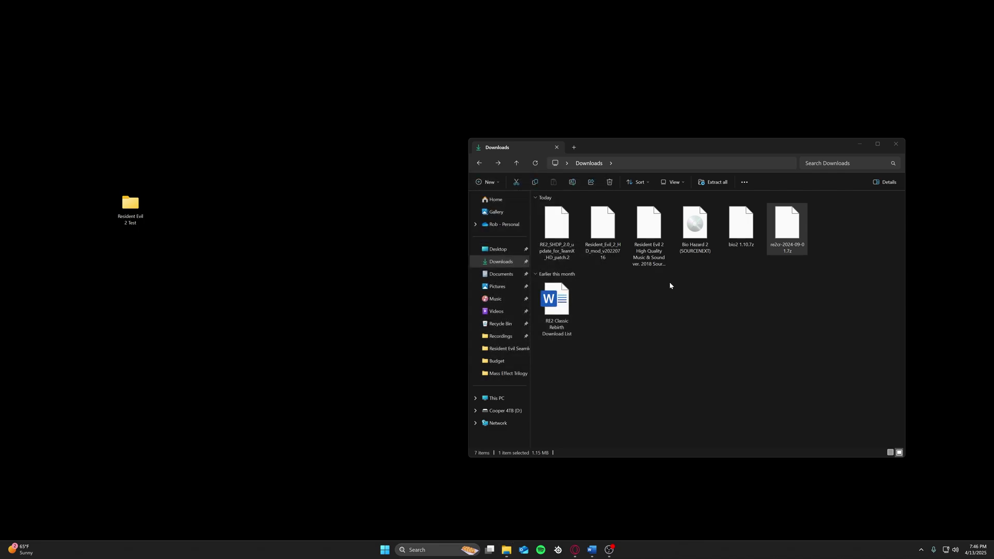
{"action": "left_click", "coordinate": [905, 155]}
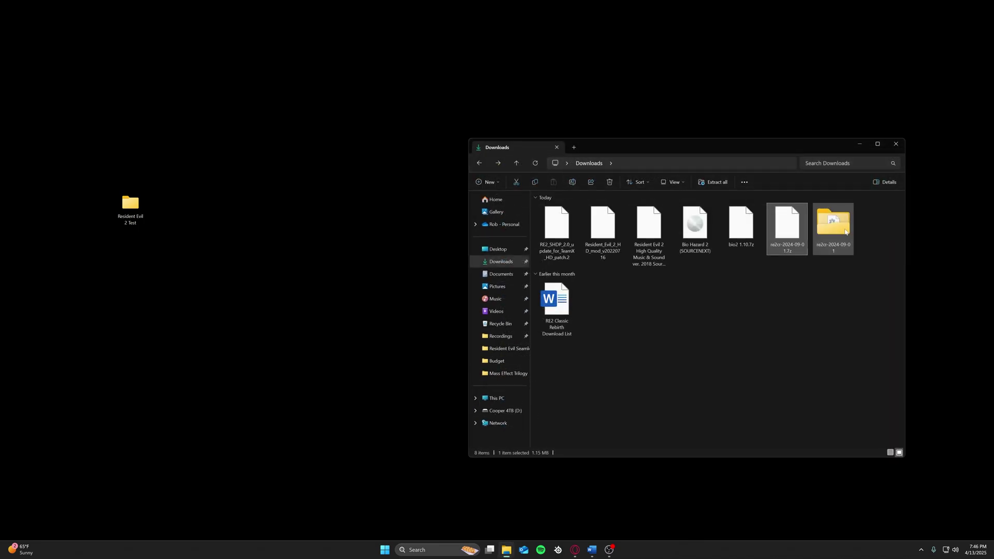
- Move the extracted re2cr-2024-09-01 folder to the desktop and delete its .7z archive from Downloads
{"action": "left_click_drag", "start_coordinate": [845, 232], "coordinate": [166, 66]}
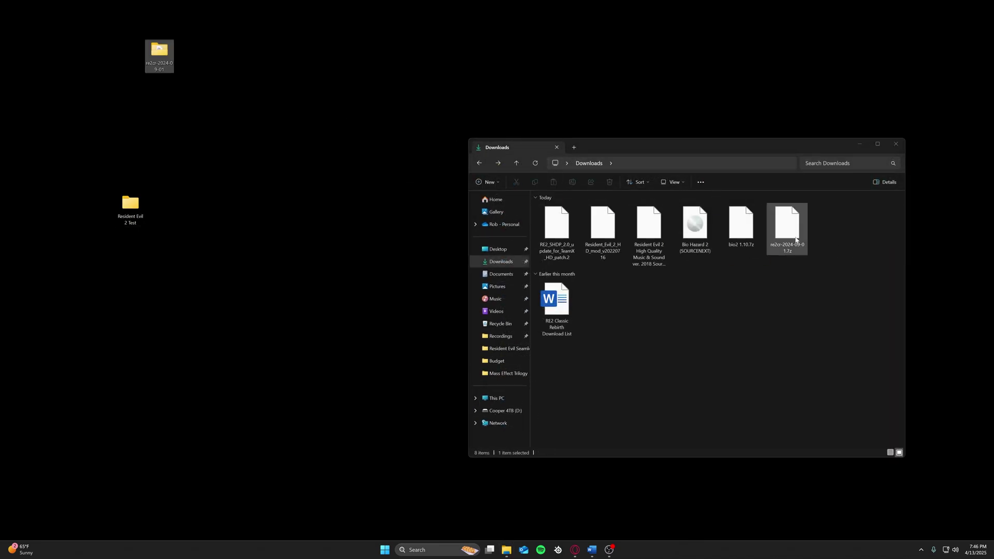
{"action": "right_click", "coordinate": [791, 239]}
{"action": "left_click", "coordinate": [897, 247]}
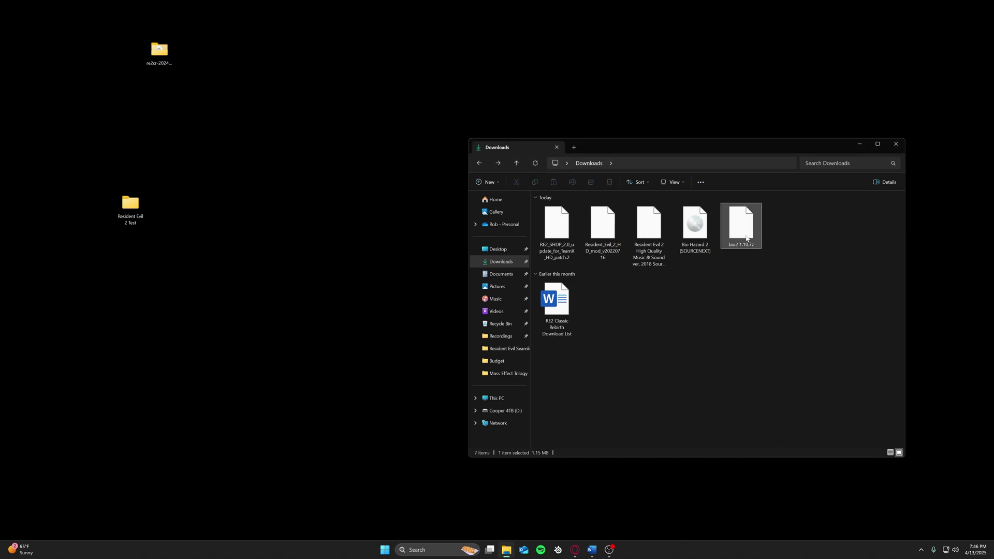
- Extract the bio2 1.10.7z archive in Downloads and move the resulting bio2 1.10 folder to the desktop
{"action": "right_click", "coordinate": [747, 239]}
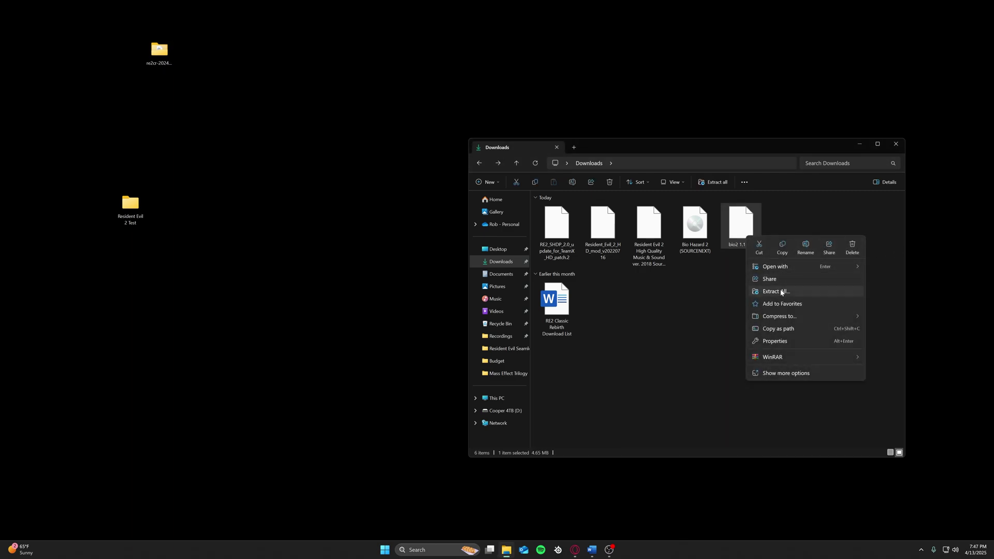
{"action": "left_click", "coordinate": [781, 292]}
{"action": "left_click", "coordinate": [566, 354]}
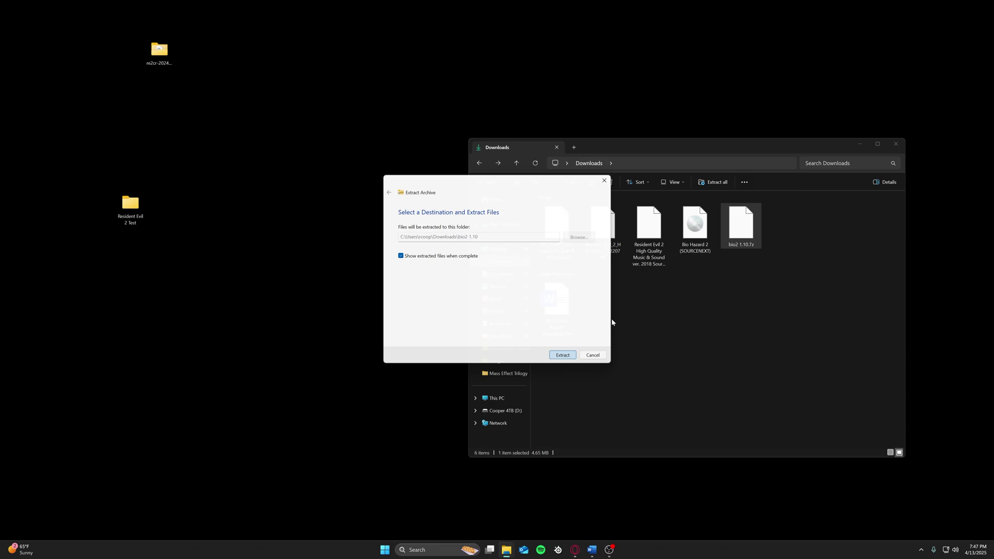
{"action": "left_click", "coordinate": [916, 164]}
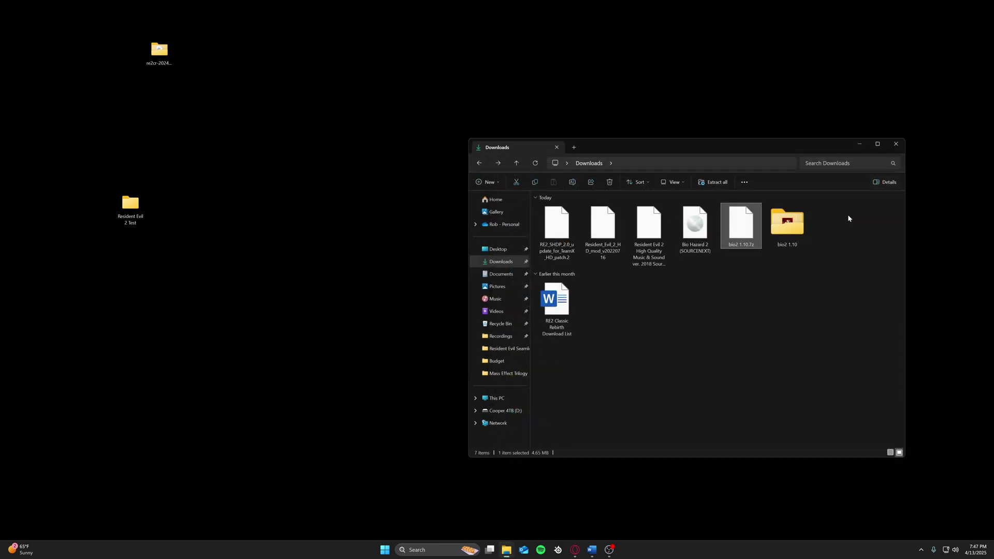
{"action": "left_click_drag", "start_coordinate": [787, 225], "coordinate": [36, 55]}
- Change the desktop icon size to large icons
{"action": "right_click", "coordinate": [267, 149]}
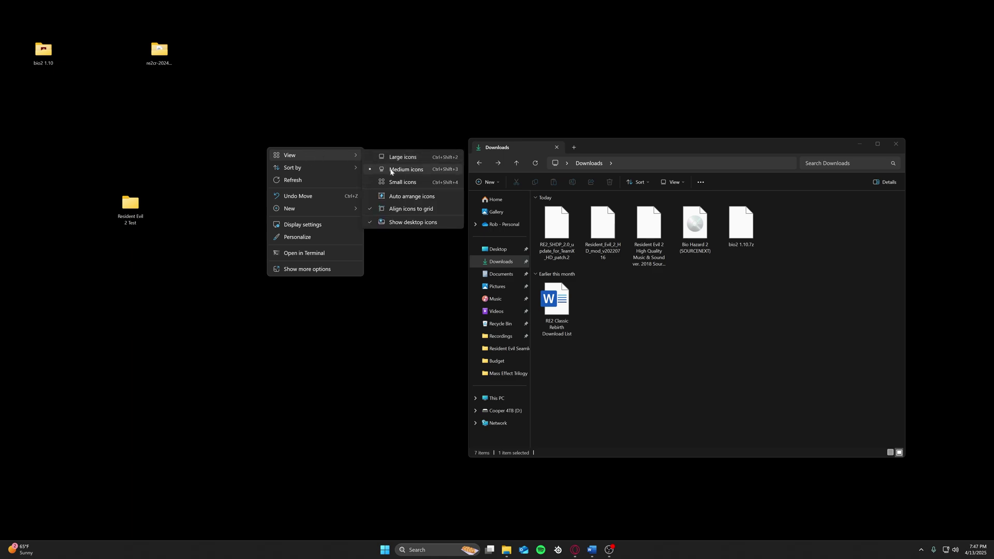
{"action": "left_click", "coordinate": [399, 183]}
{"action": "right_click", "coordinate": [361, 158]}
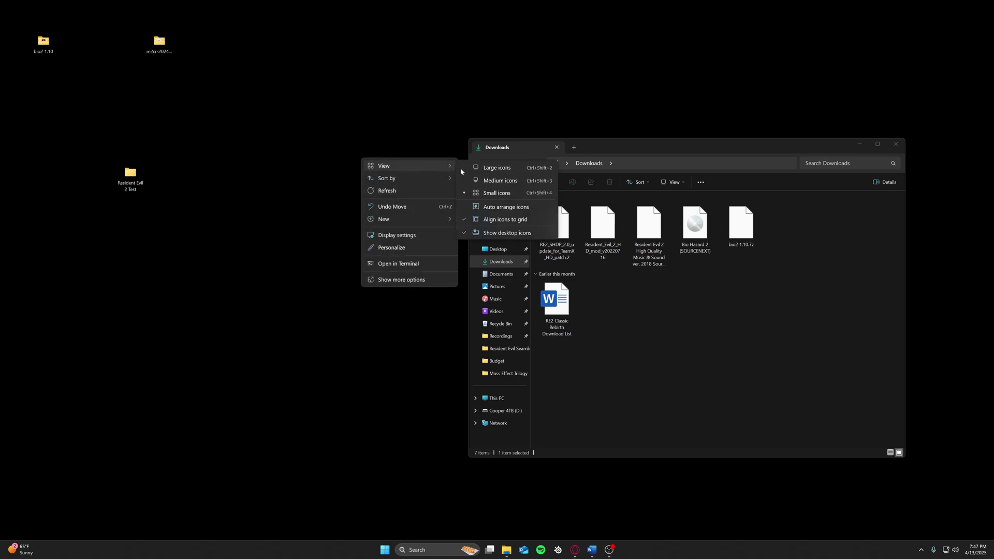
{"action": "left_click", "coordinate": [157, 115]}
- Delete the WinRAR shortcut from the desktop and line up the bio2 1.10 and re2cr-2024-09-01 folders side by side in the corner
{"action": "right_click", "coordinate": [26, 24]}
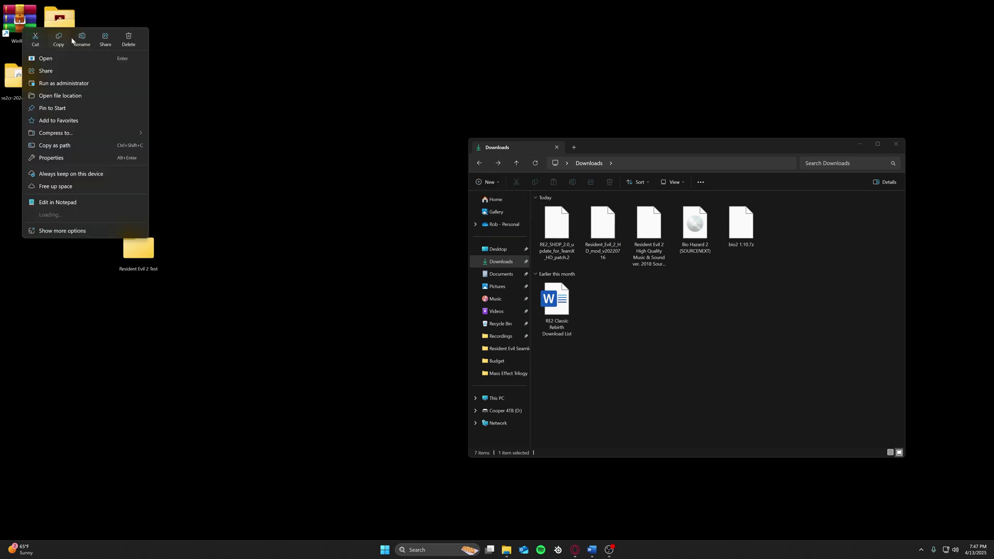
{"action": "key", "text": "Escape"}
{"action": "key", "text": "Delete"}
{"action": "left_click_drag", "start_coordinate": [60, 20], "coordinate": [21, 24]}
{"action": "left_click_drag", "start_coordinate": [27, 65], "coordinate": [64, 24]}
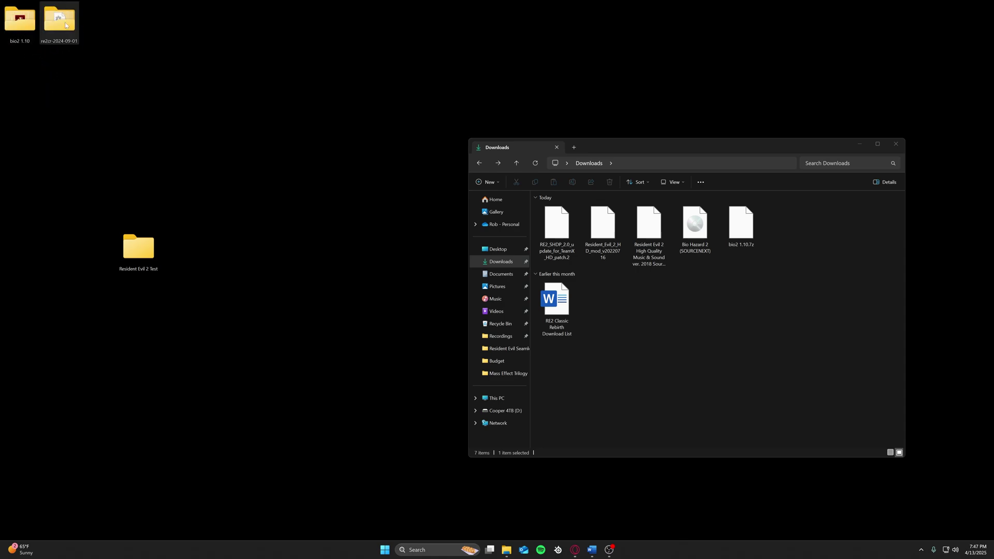
- Delete the bio2 1.10.7z archive from Downloads
{"action": "right_click", "coordinate": [744, 227]}
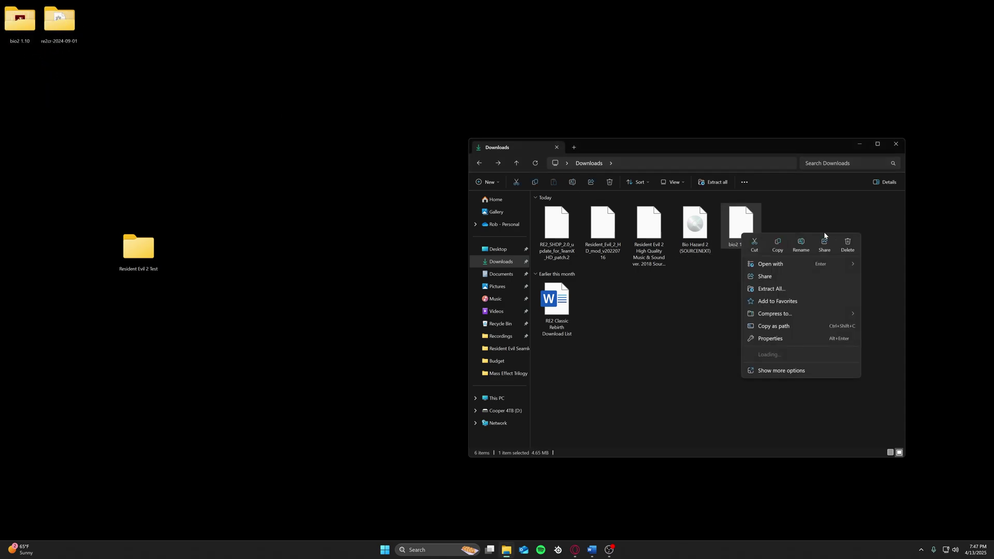
{"action": "left_click", "coordinate": [846, 246]}
{"action": "key", "text": "Delete"}
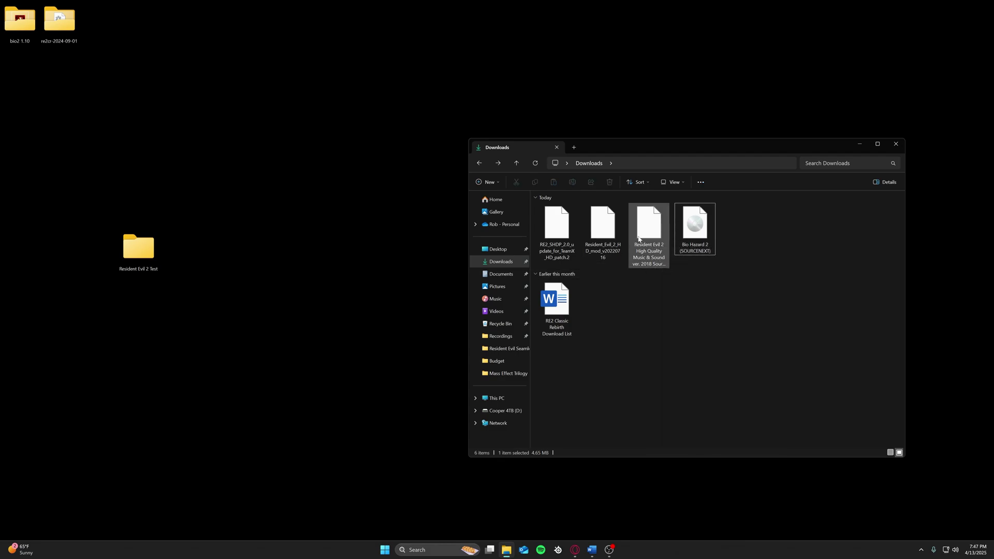
- Extract the Resident Evil 2 High Quality Music & Sound ver. 2018 SourceNext archive in Downloads and close the extracted folder's window
{"action": "left_click", "coordinate": [649, 228]}
{"action": "left_click", "coordinate": [715, 182]}
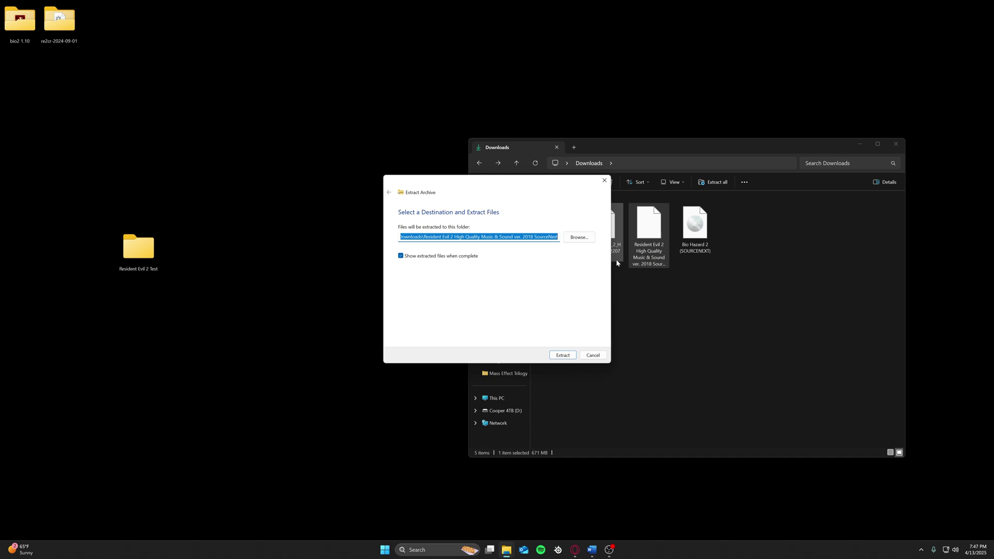
{"action": "left_click", "coordinate": [572, 354]}
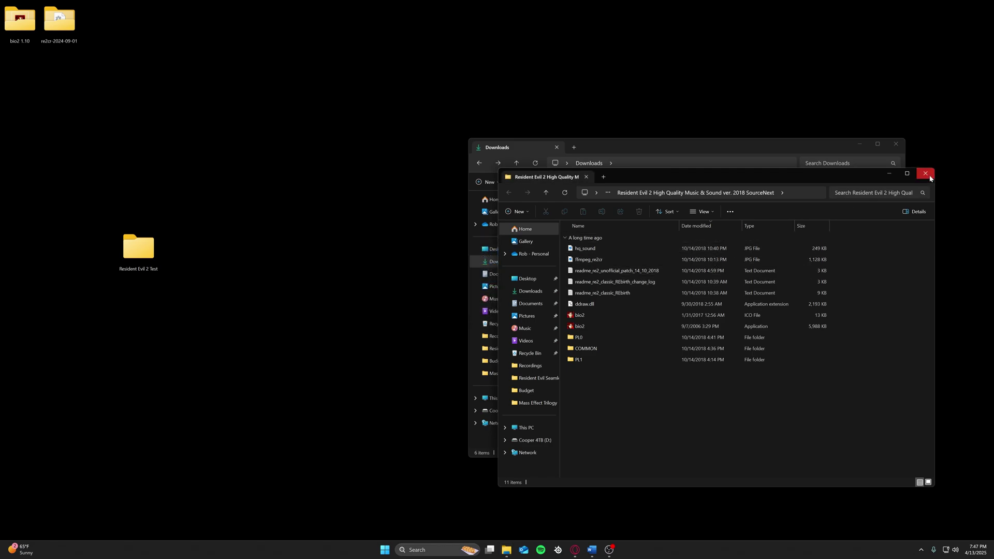
{"action": "left_click", "coordinate": [926, 174]}
- Move the extracted High Quality Music & Sound folder to the desktop beside re2cr-2024-09-01 and delete its archive from Downloads
{"action": "left_click_drag", "start_coordinate": [741, 228], "coordinate": [108, 46]}
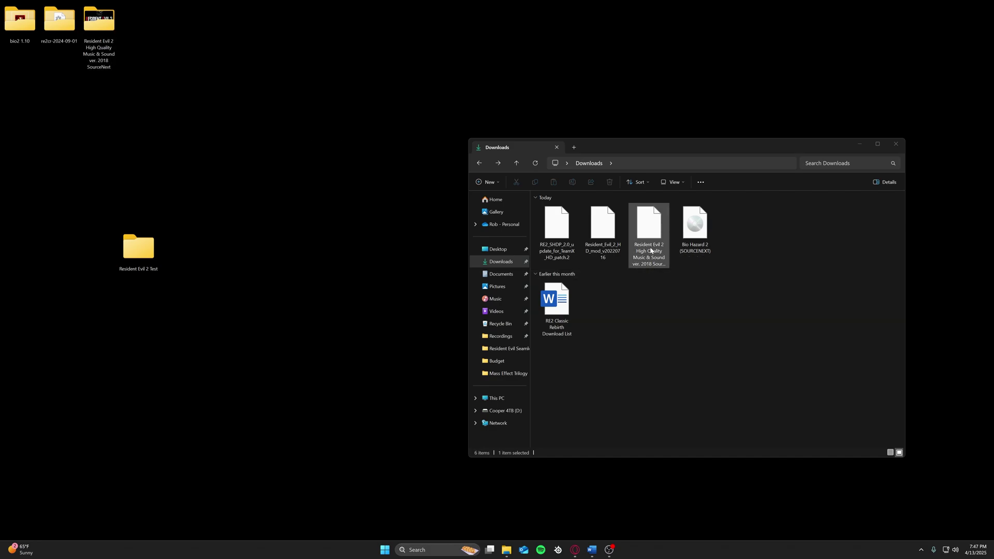
{"action": "left_click", "coordinate": [649, 248]}
{"action": "right_click", "coordinate": [649, 248]}
{"action": "left_click", "coordinate": [758, 260]}
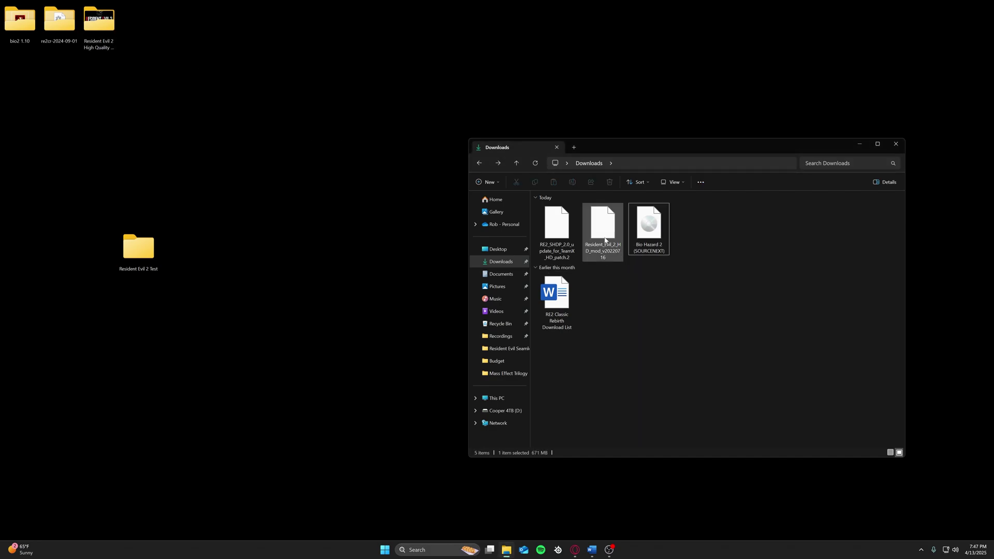
- Extract the Resident_Evil_2_HD_mod_v20220716 archive in Downloads and close the extracted folder's window
{"action": "left_click", "coordinate": [714, 183]}
{"action": "left_click", "coordinate": [572, 354]}
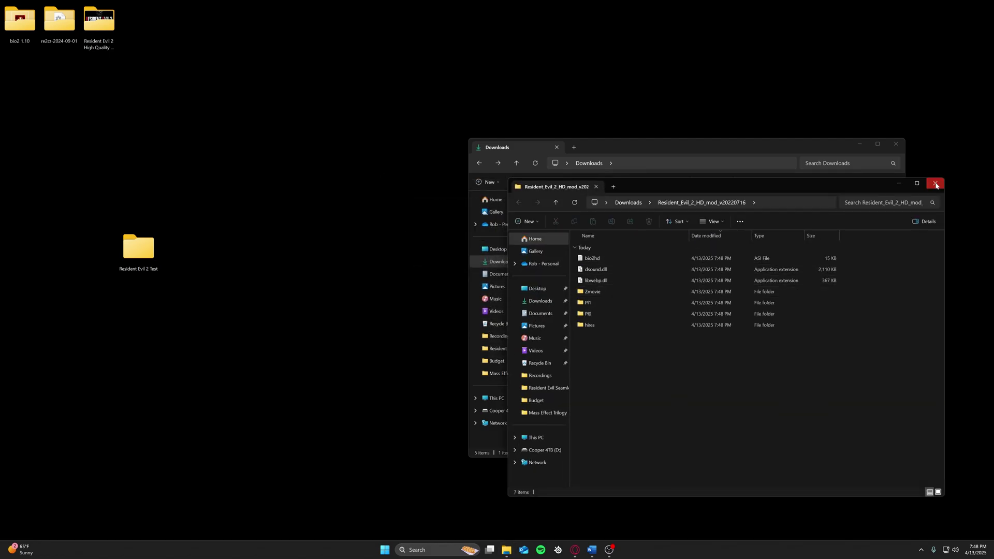
{"action": "left_click", "coordinate": [936, 184]}
- Move the extracted HD mod folder to the desktop beside re2cr-2024-09-01, shifting the High Quality Music & Sound folder aside to make room
{"action": "left_click_drag", "start_coordinate": [695, 226], "coordinate": [156, 93]}
{"action": "left_click_drag", "start_coordinate": [99, 23], "coordinate": [217, 31]}
{"action": "left_click_drag", "start_coordinate": [178, 83], "coordinate": [115, 36]}
- Delete the Resident_Evil_2_HD_mod_v20220716 archive from Downloads
{"action": "left_click", "coordinate": [597, 242]}
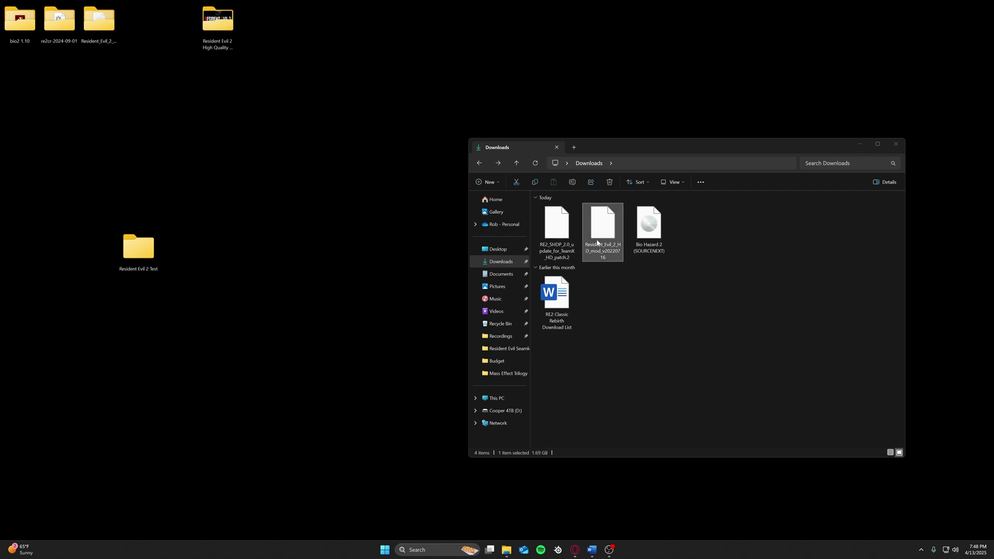
{"action": "right_click", "coordinate": [597, 242]}
{"action": "left_click", "coordinate": [713, 254]}
- Try to extract the RE2_SHDP_2.0_update_for_TeamX_HD_patch.2 archive with the built-in extractor, then cancel and delete the partial folder
{"action": "left_click", "coordinate": [558, 237]}
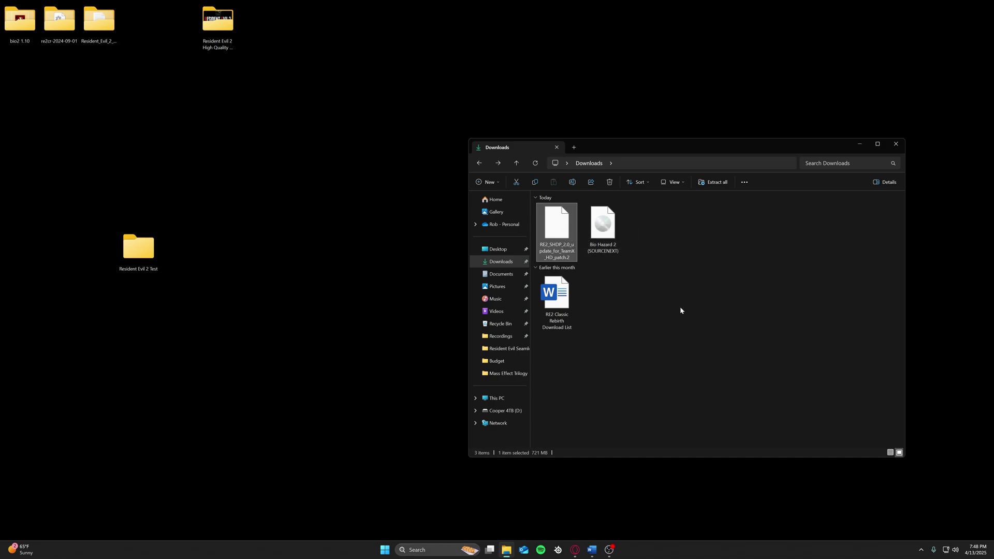
{"action": "left_click", "coordinate": [713, 183]}
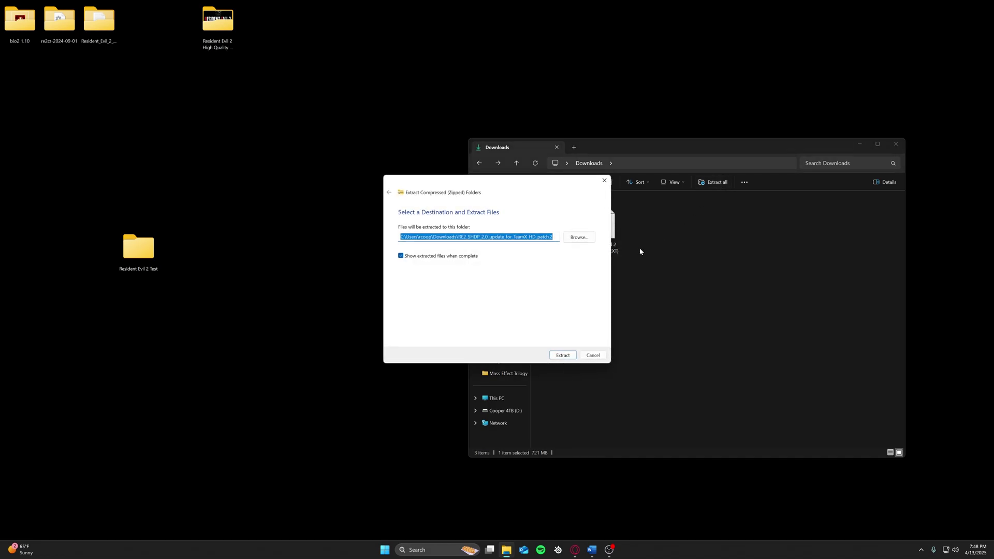
{"action": "left_click", "coordinate": [564, 354]}
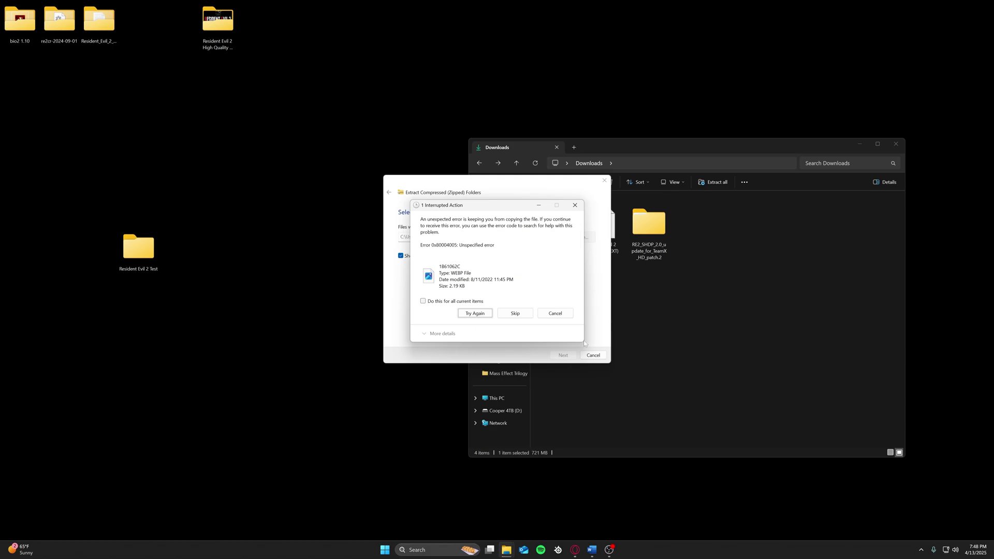
{"action": "left_click", "coordinate": [555, 313]}
{"action": "left_click", "coordinate": [944, 194]}
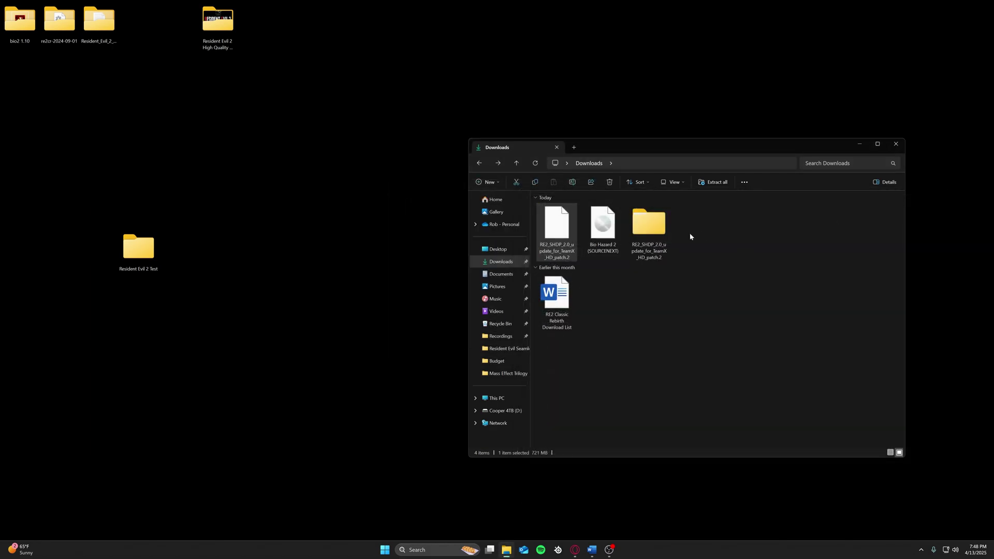
{"action": "right_click", "coordinate": [661, 234]}
{"action": "left_click", "coordinate": [746, 245]}
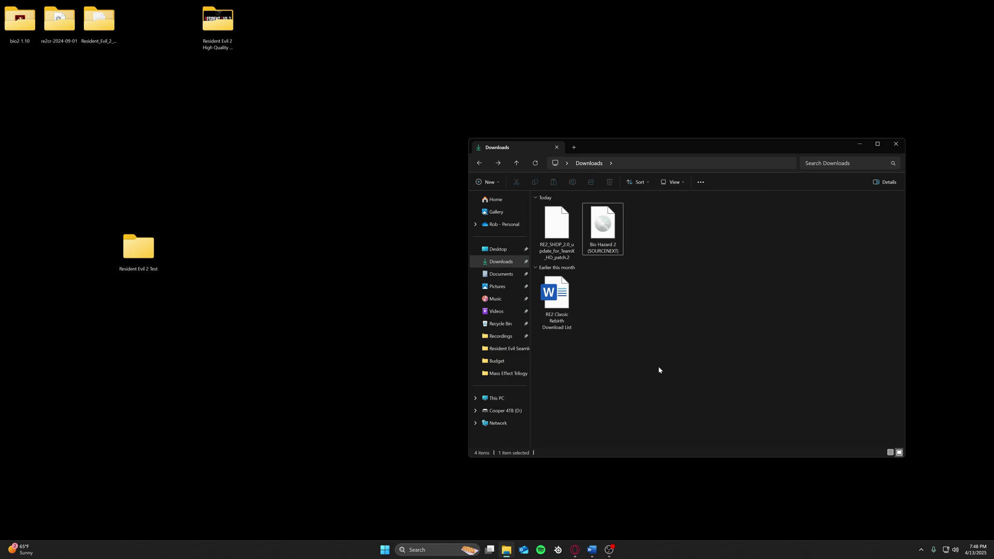
- Open the RE2_SHDP_2.0_update_for_TeamX_HD_patch.2 archive in WinRAR, extract its hires folder to Downloads, and close WinRAR
{"action": "right_click", "coordinate": [562, 256]}
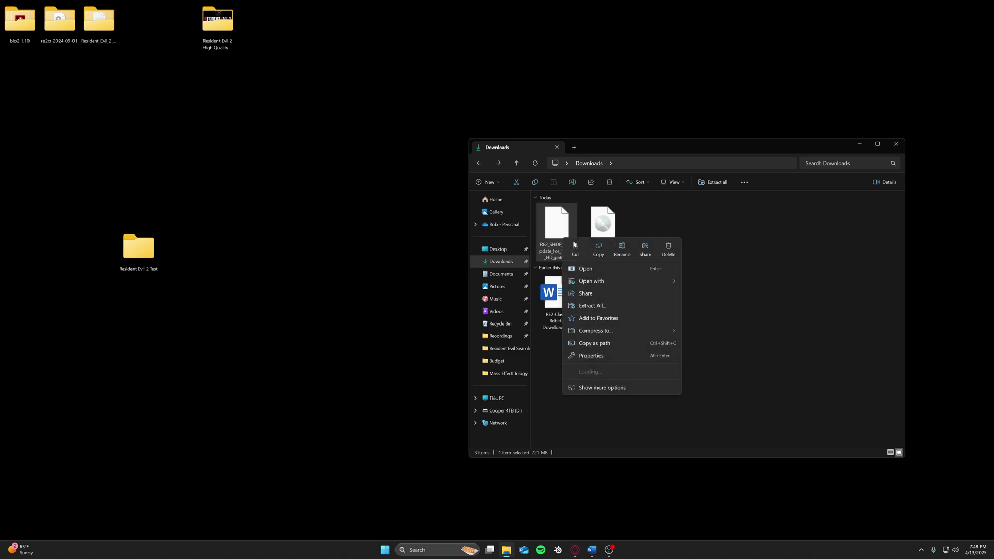
{"action": "mouse_move", "coordinate": [624, 281]}
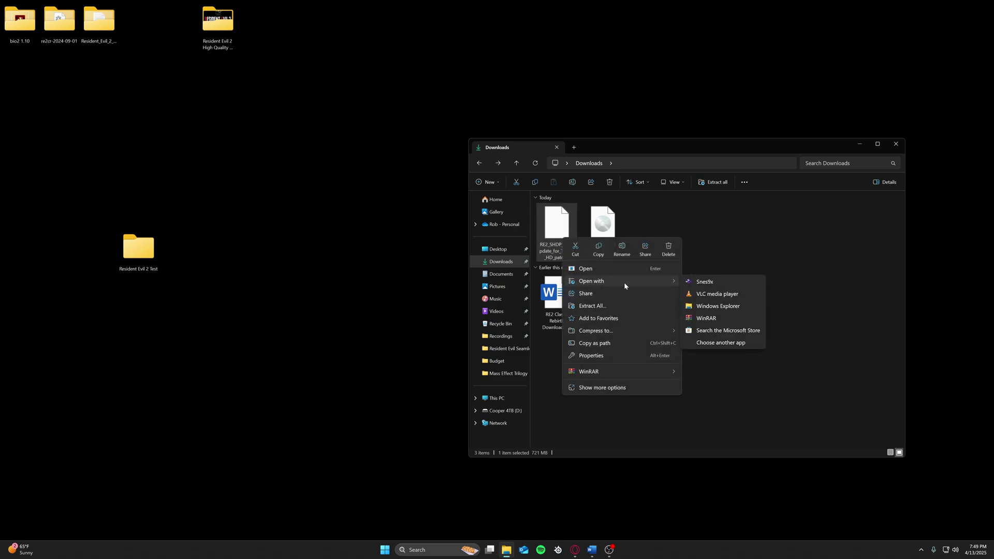
{"action": "left_click", "coordinate": [732, 320]}
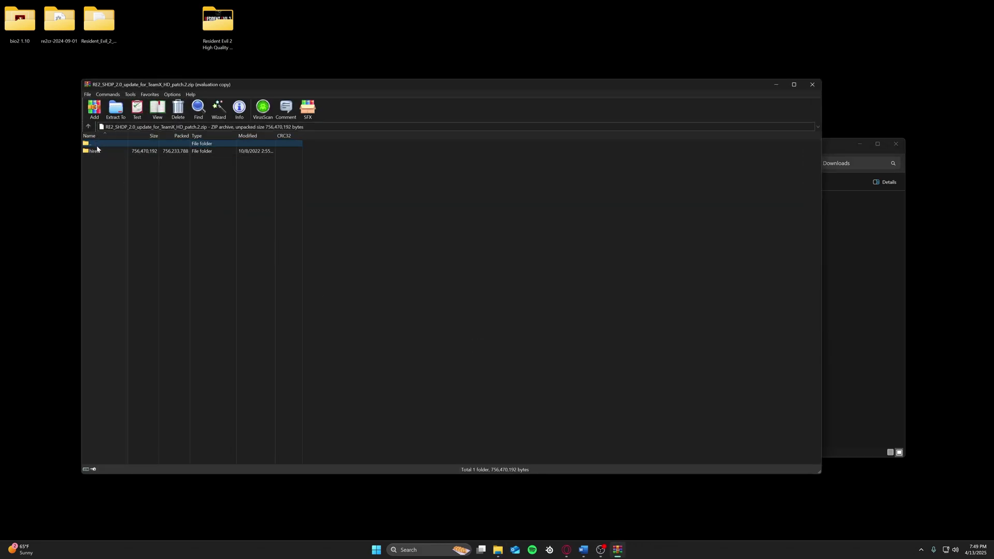
{"action": "left_click", "coordinate": [116, 109]}
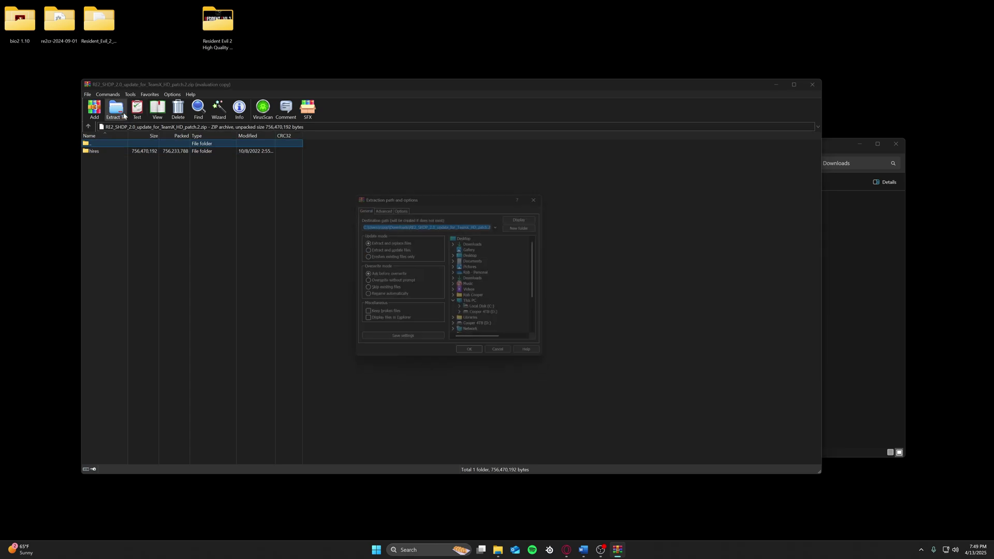
{"action": "left_click", "coordinate": [474, 280]}
{"action": "left_click", "coordinate": [474, 358]}
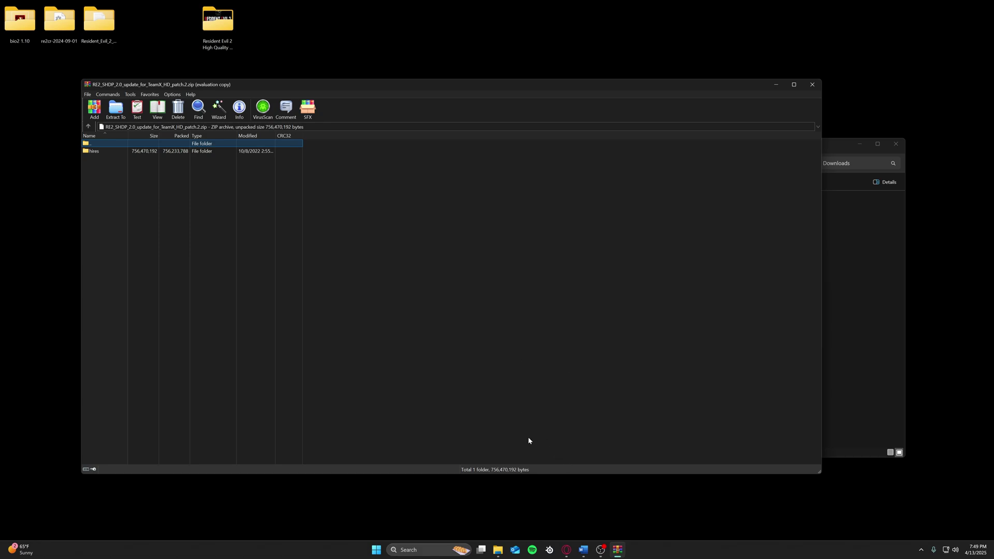
{"action": "left_click", "coordinate": [813, 85]}
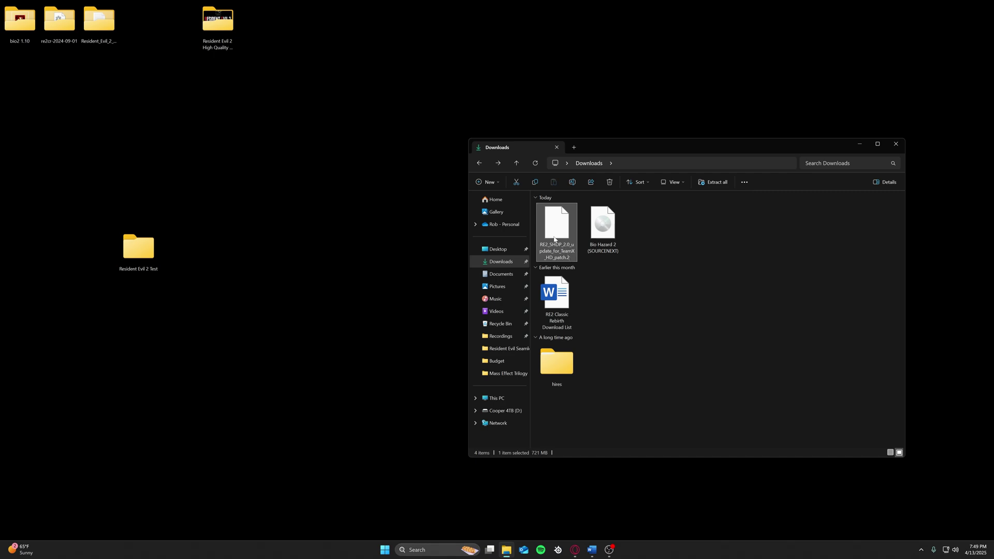
- Delete the RE2_SHDP_2.0_update_for_TeamX_HD_patch.2 archive and move the hires folder to the desktop, with the High Quality Music & Sound folder beside it
{"action": "right_click", "coordinate": [554, 240]}
{"action": "left_click", "coordinate": [661, 248]}
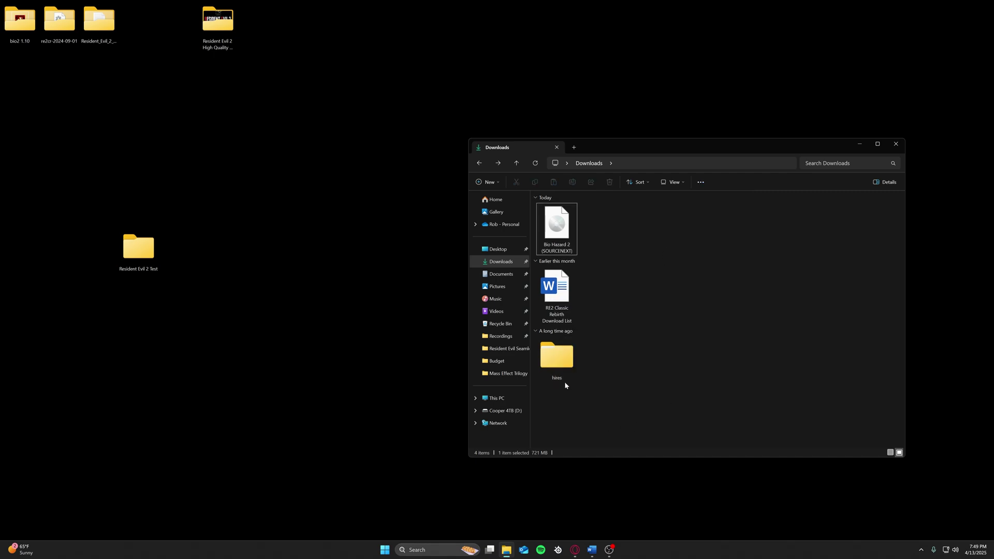
{"action": "left_click_drag", "start_coordinate": [565, 384], "coordinate": [138, 30]}
{"action": "left_click_drag", "start_coordinate": [284, 185], "coordinate": [132, 34]}
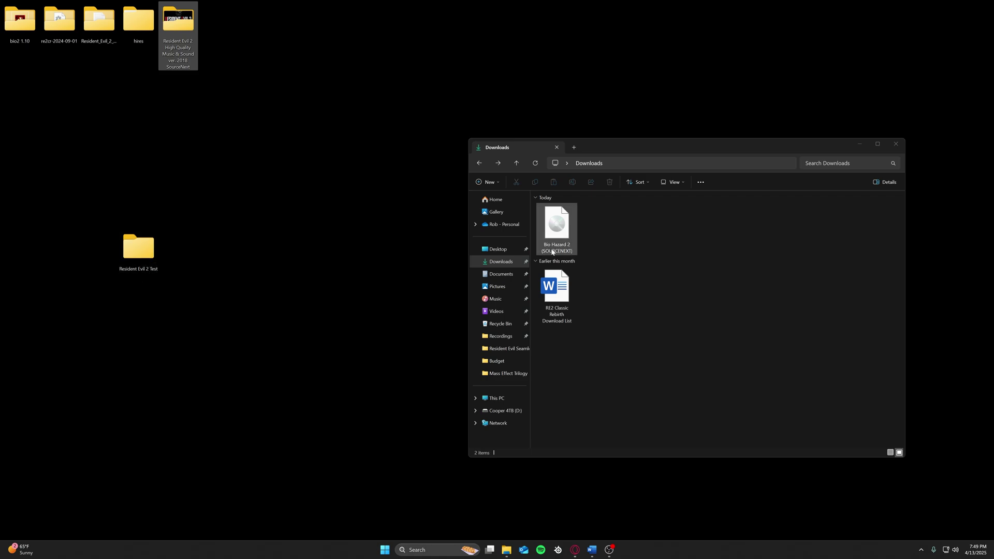
- Mount the Bio Hazard 2 (SOURCENEXT) disc image and copy everything in its data folder into the Resident Evil 2 Test folder
{"action": "right_click", "coordinate": [563, 234]}
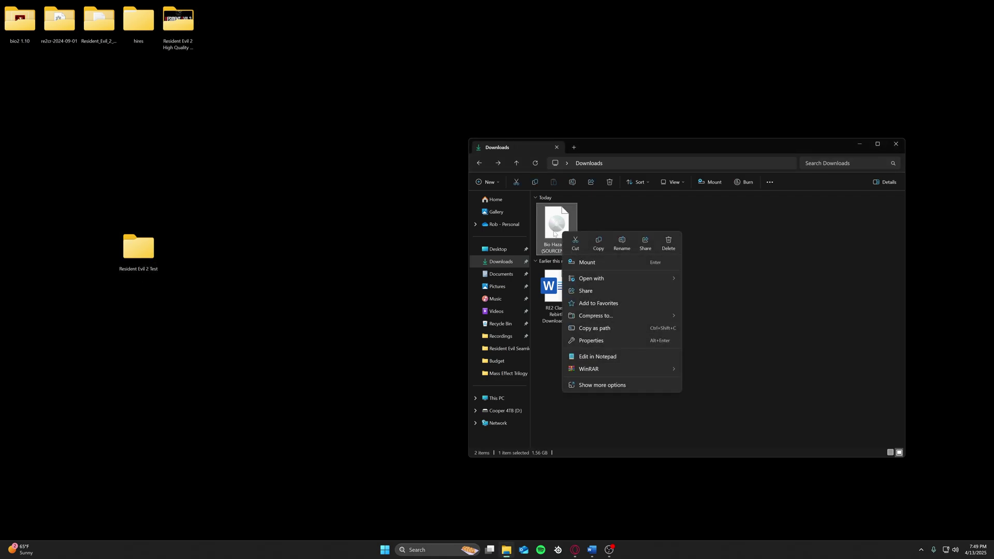
{"action": "left_click", "coordinate": [596, 265]}
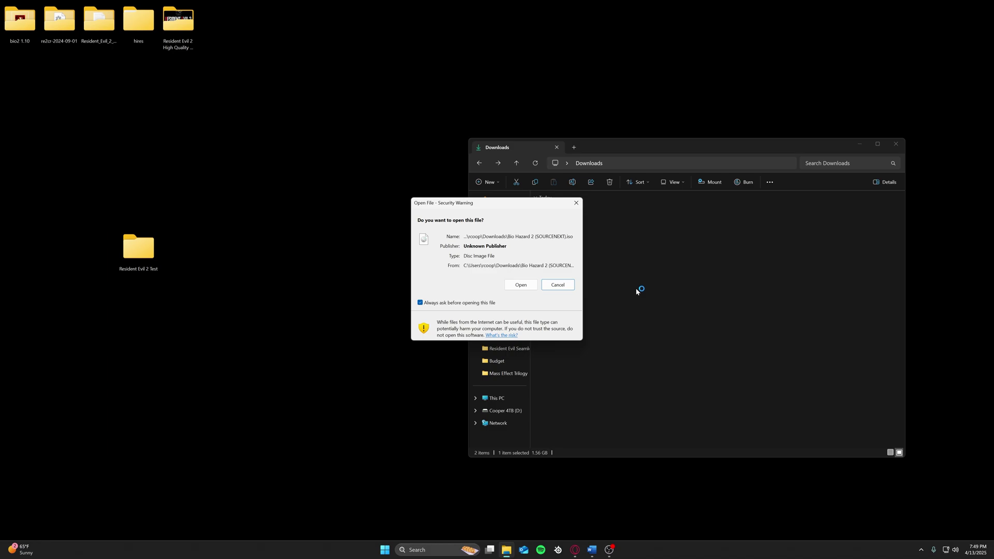
{"action": "left_click", "coordinate": [521, 284]}
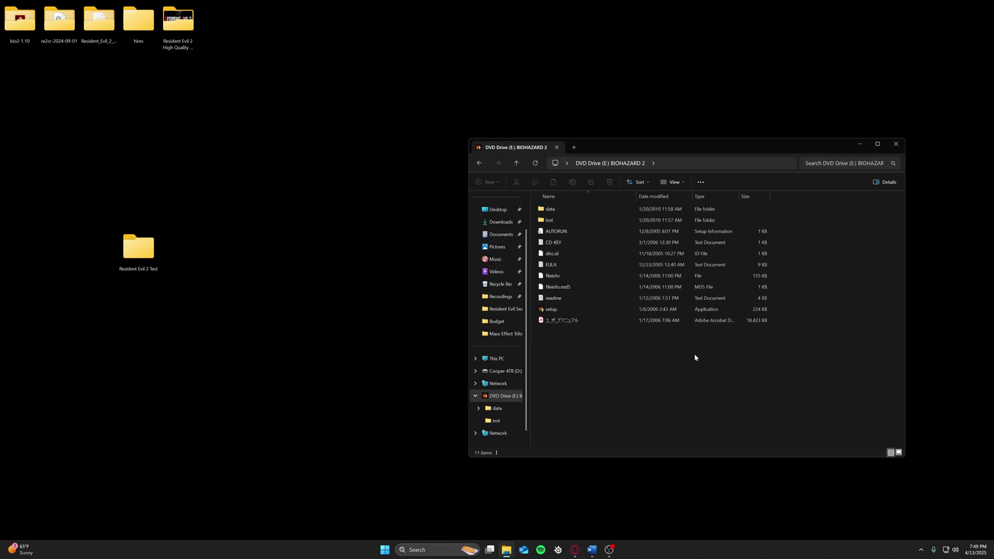
{"action": "double_click", "coordinate": [555, 210]}
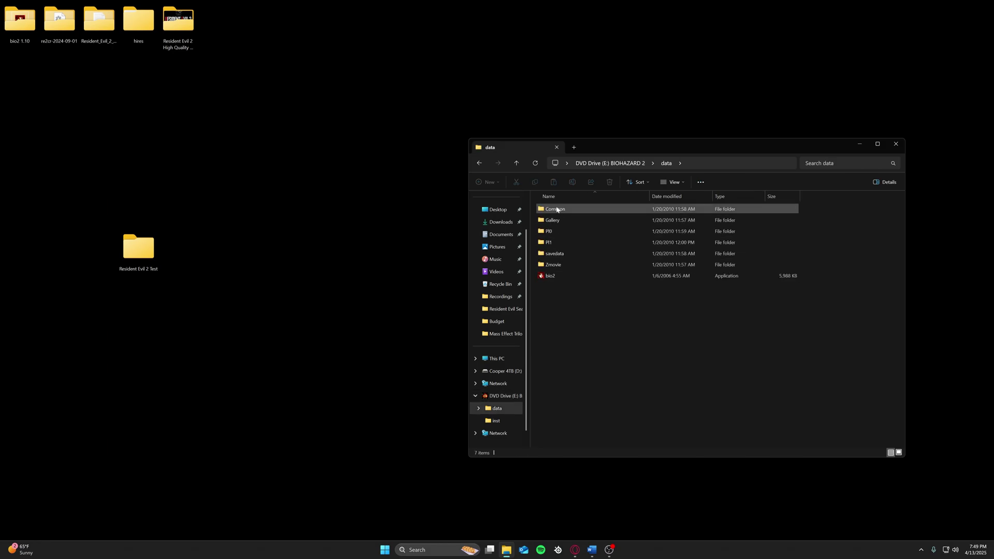
{"action": "left_click_drag", "start_coordinate": [551, 300], "coordinate": [147, 270]}
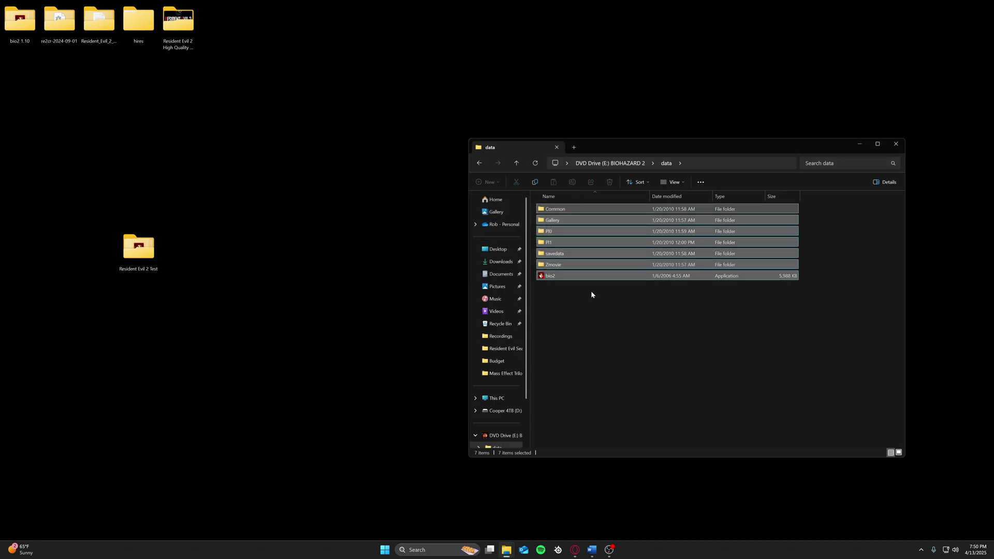
- Eject the mounted BIOHAZARD 2 DVD drive
{"action": "scroll", "coordinate": [510, 408], "scroll_direction": "down", "scroll_amount": 1}
{"action": "right_click", "coordinate": [497, 372]}
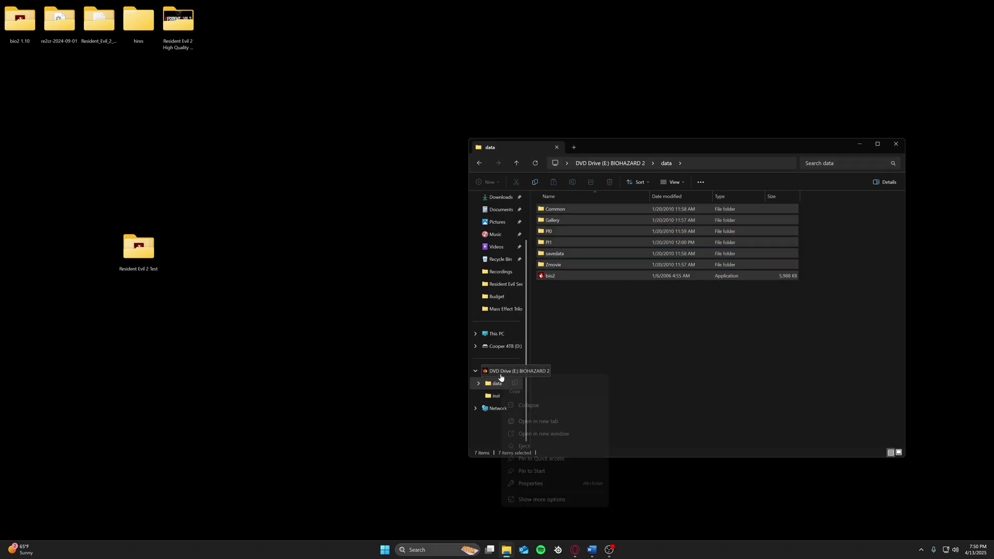
{"action": "left_click", "coordinate": [532, 446]}
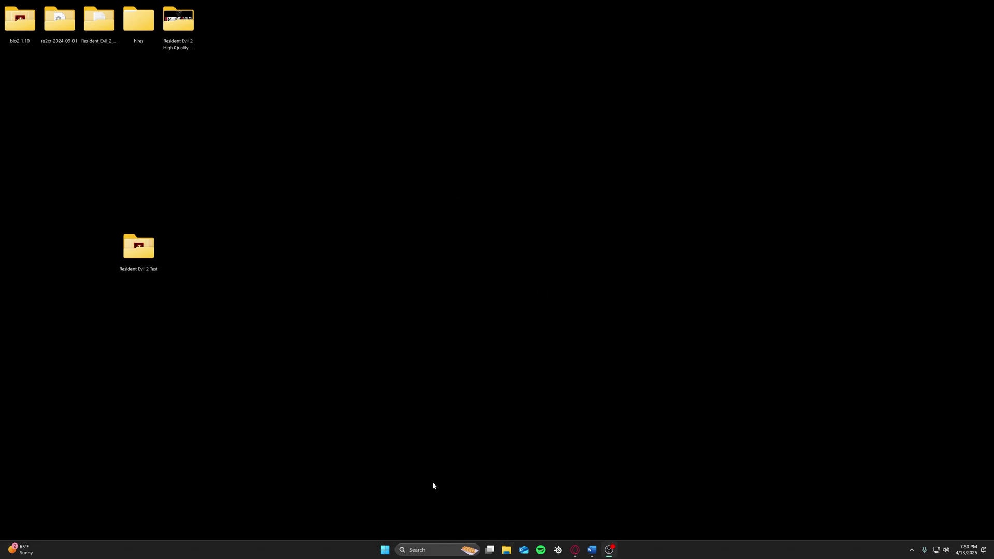
- Delete the Bio Hazard 2 (SOURCENEXT) disc image from Downloads and close the File Explorer window
{"action": "left_click", "coordinate": [505, 551]}
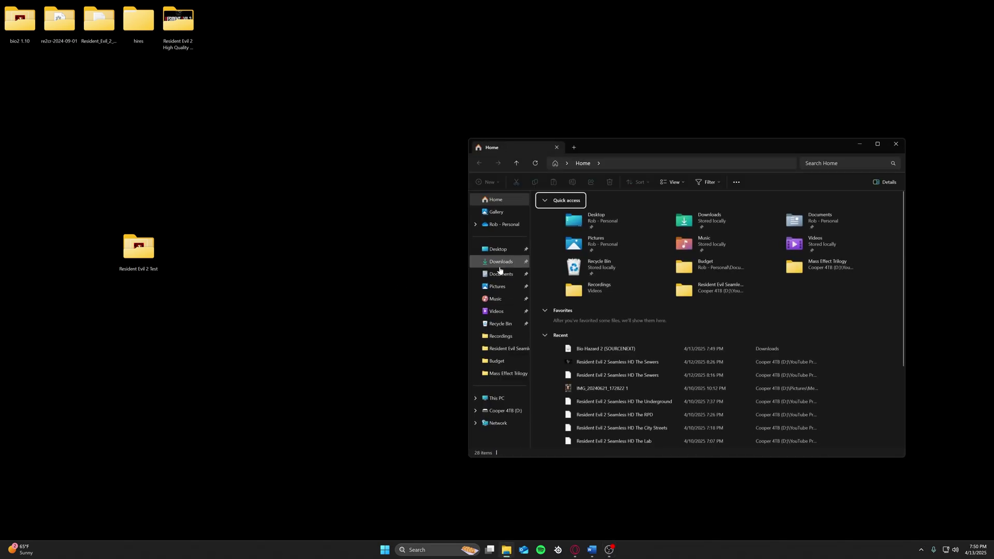
{"action": "left_click", "coordinate": [499, 262]}
{"action": "right_click", "coordinate": [561, 231]}
{"action": "left_click", "coordinate": [674, 247]}
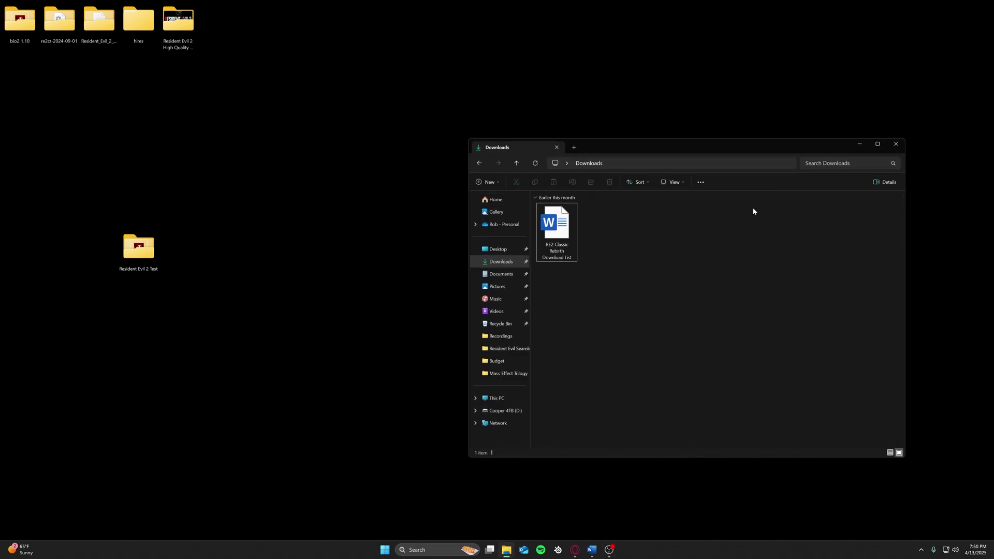
{"action": "left_click", "coordinate": [896, 145]}
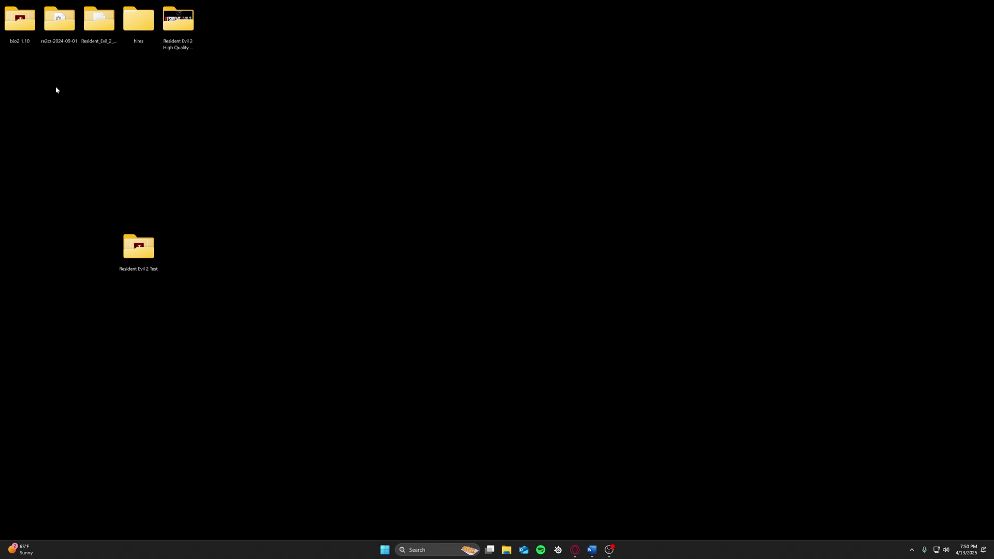
- Check the contents of the Resident Evil 2 Test, bio2 1.10 and re2cr-2024-09-01 folders, closing each window
{"action": "double_click", "coordinate": [133, 253]}
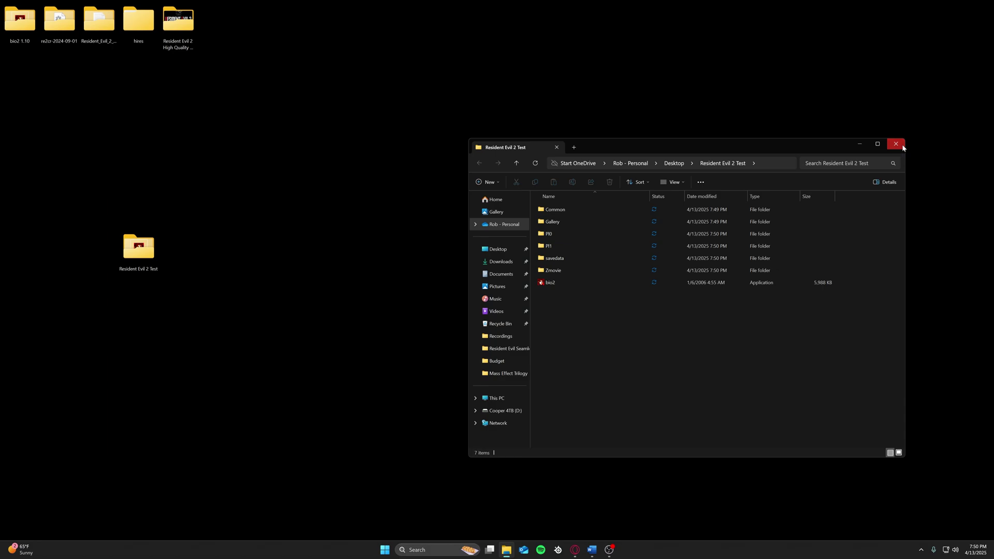
{"action": "left_click", "coordinate": [896, 145]}
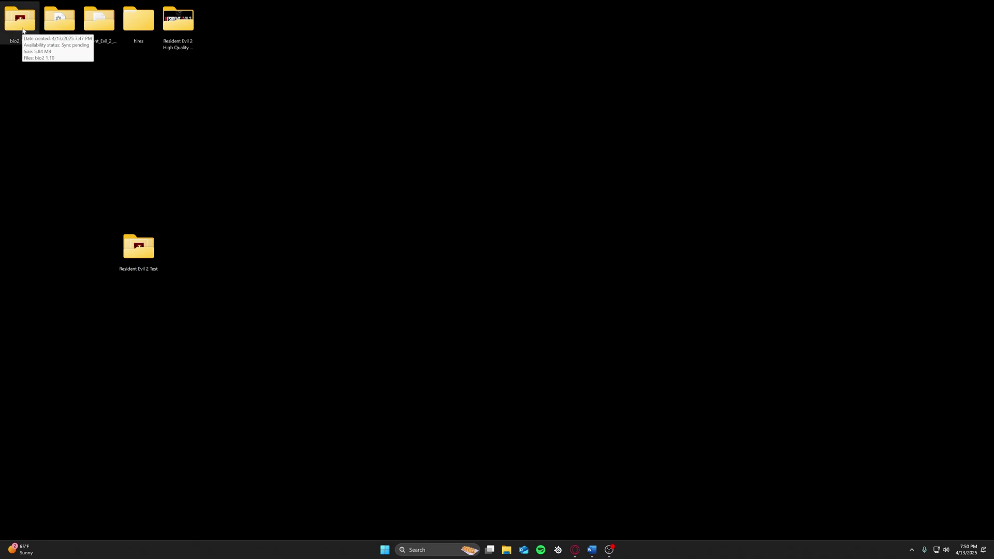
{"action": "double_click", "coordinate": [21, 23]}
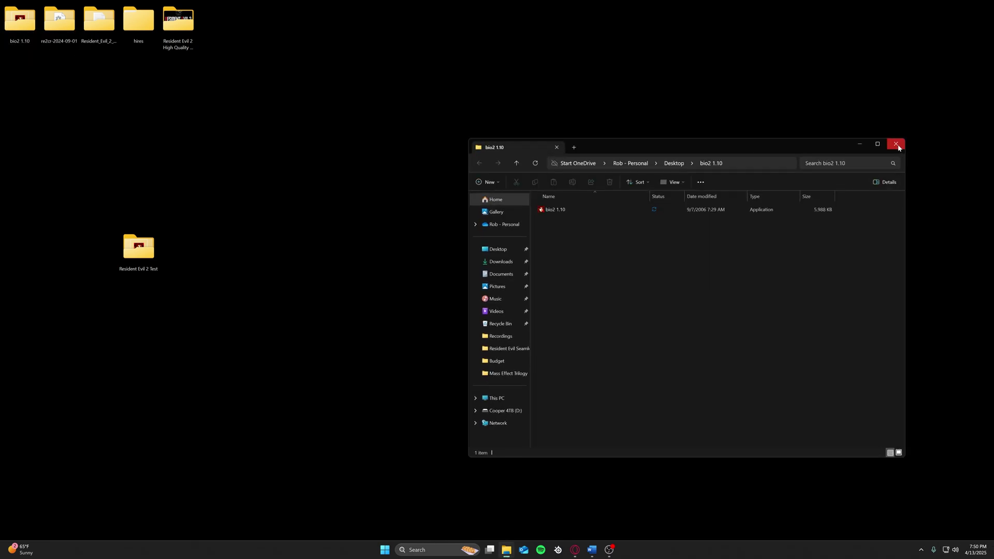
{"action": "left_click", "coordinate": [896, 144]}
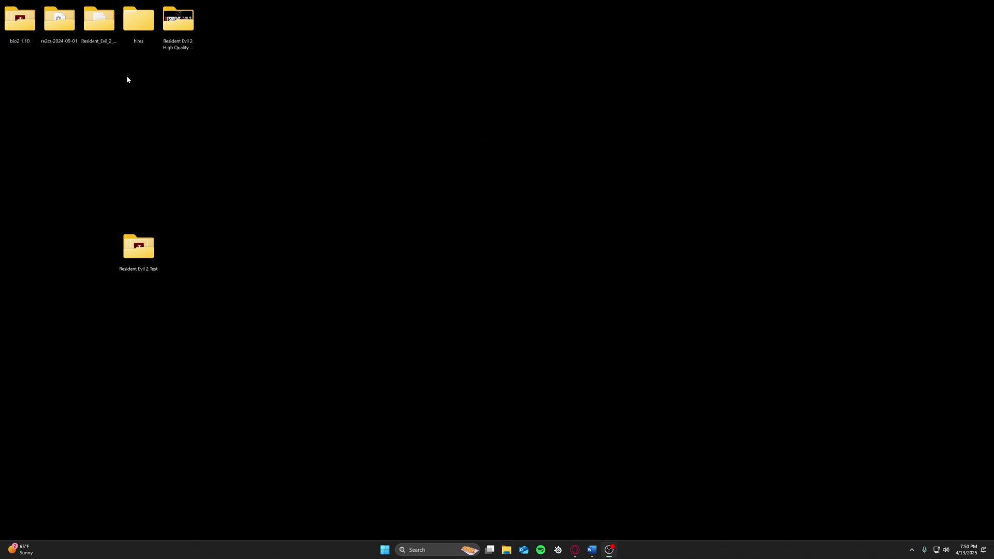
{"action": "double_click", "coordinate": [61, 32]}
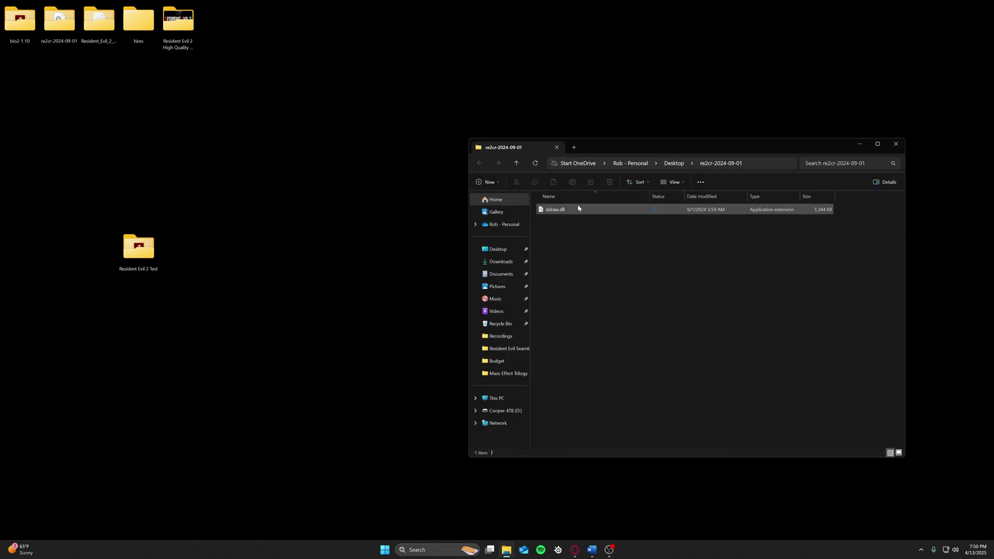
{"action": "left_click", "coordinate": [896, 145]}
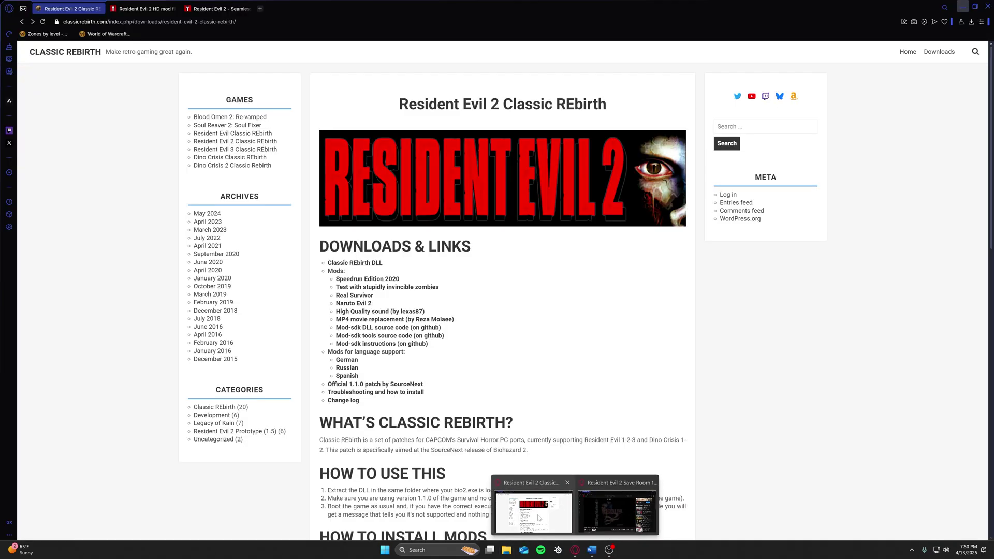
- Review the Resident Evil 2 Classic REbirth page in the browser, close its tab and minimise the browser
{"action": "left_click", "coordinate": [533, 506]}
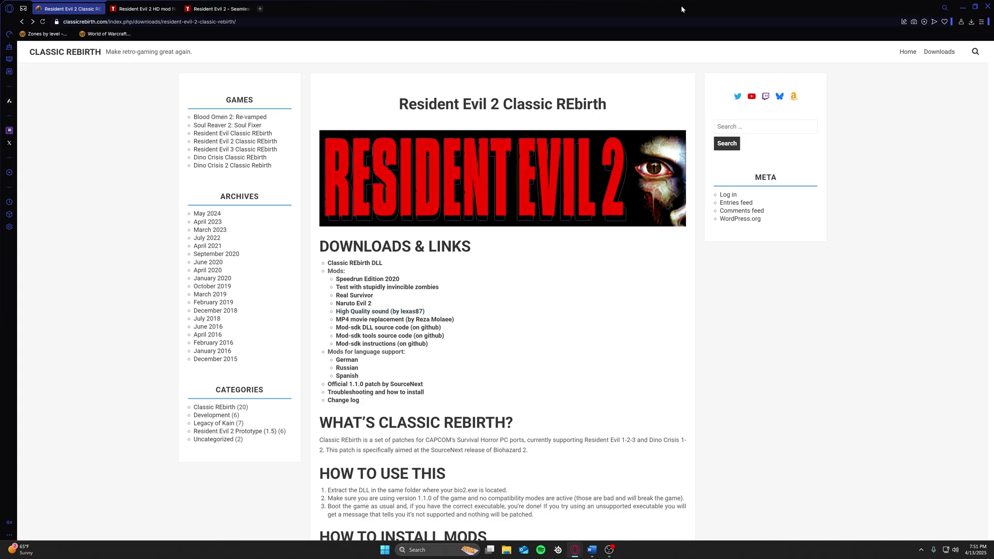
{"action": "key", "text": "ctrl+w"}
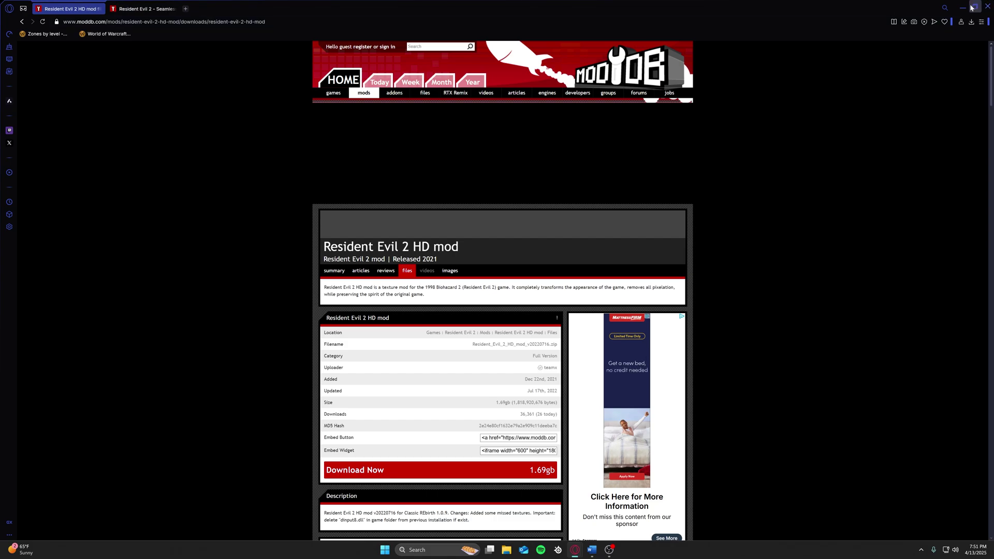
{"action": "left_click", "coordinate": [963, 8]}
- Replace the original bio2 application in the Resident Evil 2 Test folder with bio2 1.10, and delete the emptied bio2 1.10 folder
{"action": "double_click", "coordinate": [19, 31]}
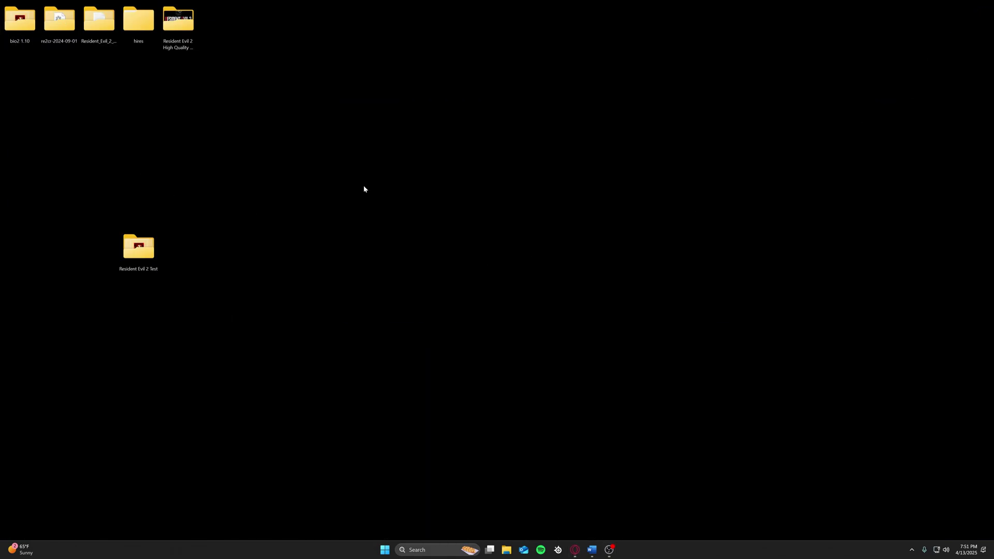
{"action": "left_click_drag", "start_coordinate": [563, 212], "coordinate": [138, 252]}
{"action": "double_click", "coordinate": [134, 258]}
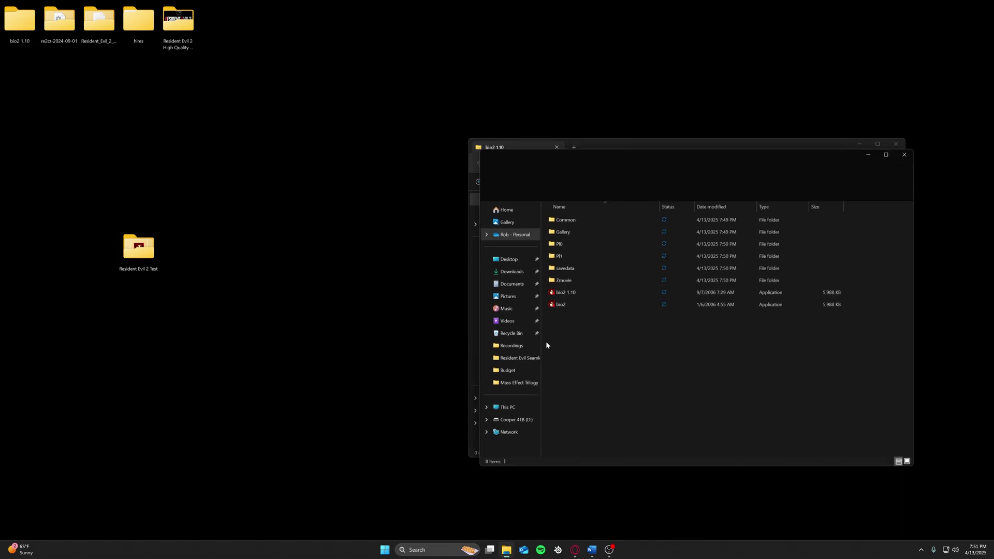
{"action": "right_click", "coordinate": [569, 307]}
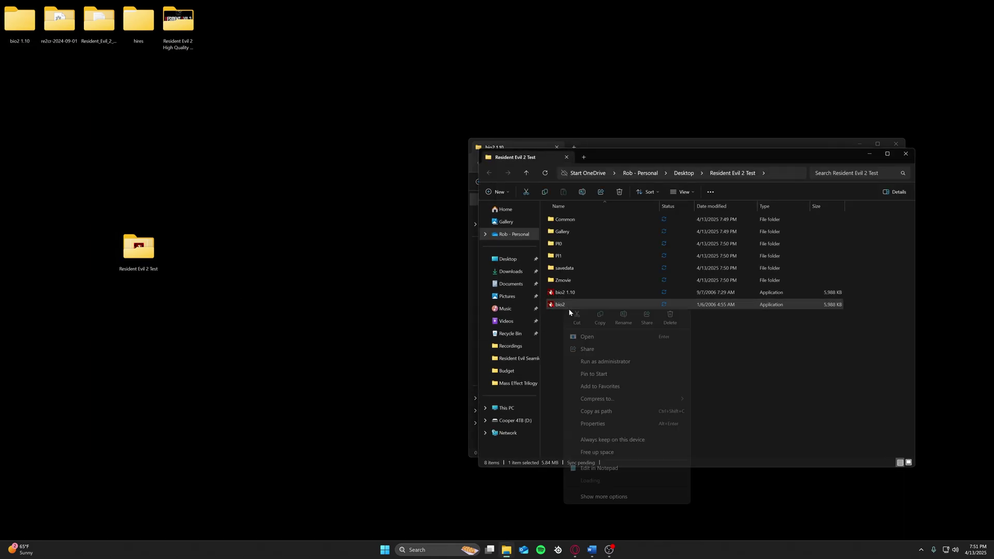
{"action": "left_click", "coordinate": [670, 317]}
{"action": "left_click", "coordinate": [902, 153]}
{"action": "left_click", "coordinate": [900, 149]}
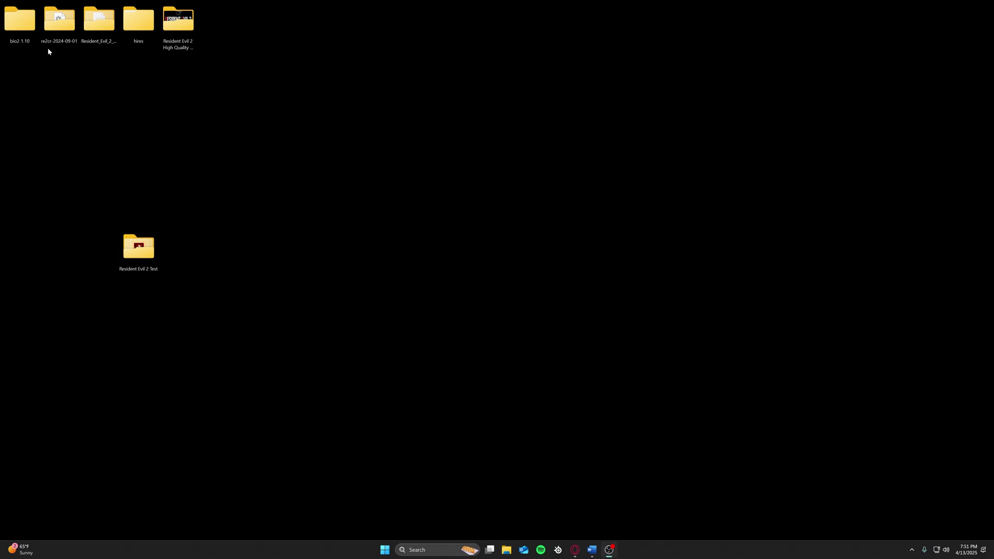
{"action": "right_click", "coordinate": [21, 46]}
{"action": "left_click", "coordinate": [129, 47]}
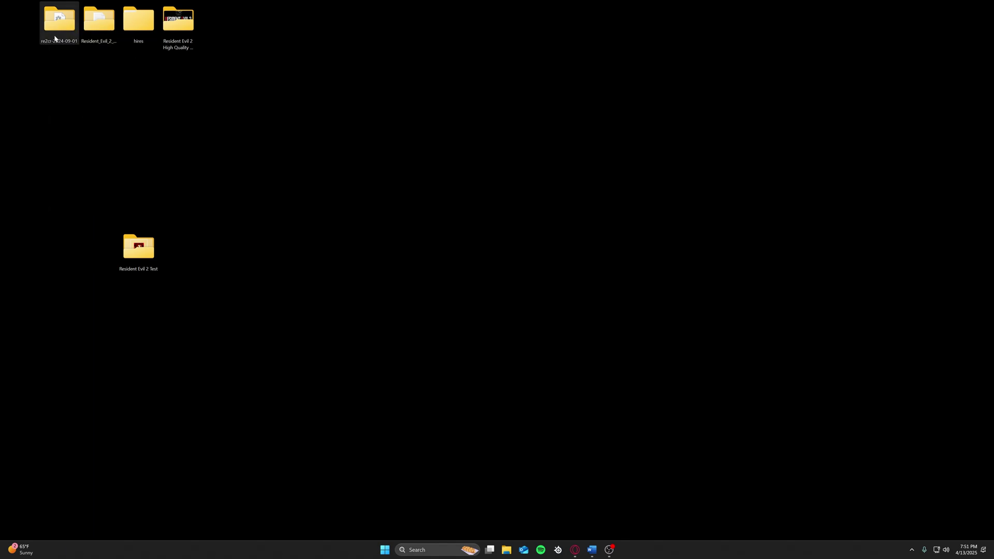
- Move ddraw.dll from re2cr-2024-09-01 into the Resident Evil 2 Test folder and delete the emptied re2cr-2024-09-01 folder
{"action": "key", "text": "Return"}
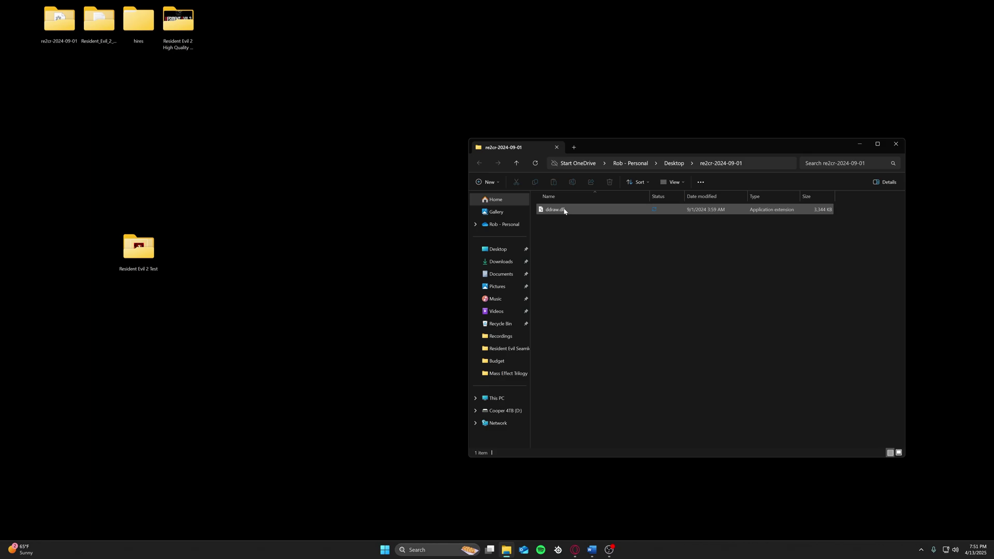
{"action": "left_click_drag", "start_coordinate": [565, 211], "coordinate": [137, 246]}
{"action": "left_click", "coordinate": [896, 144]}
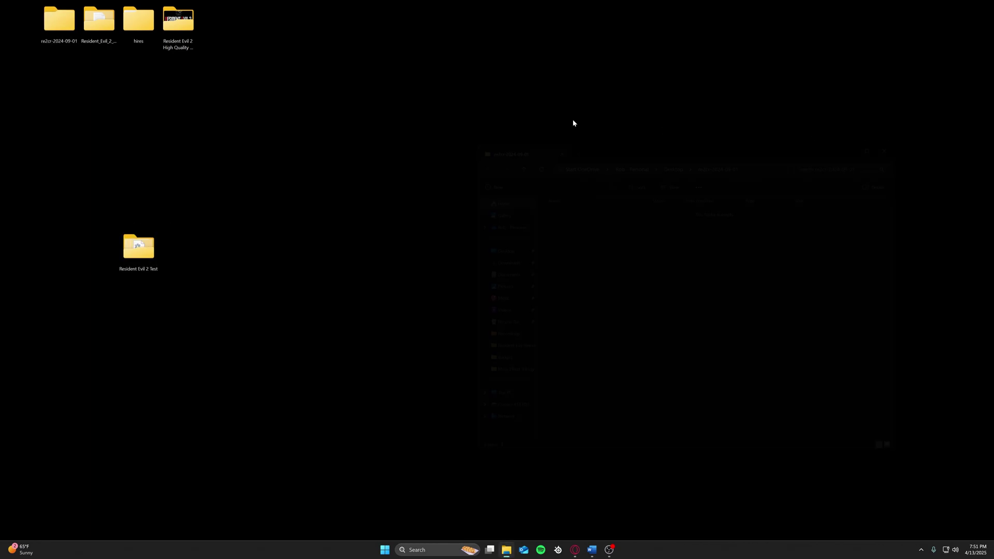
{"action": "right_click", "coordinate": [57, 34]}
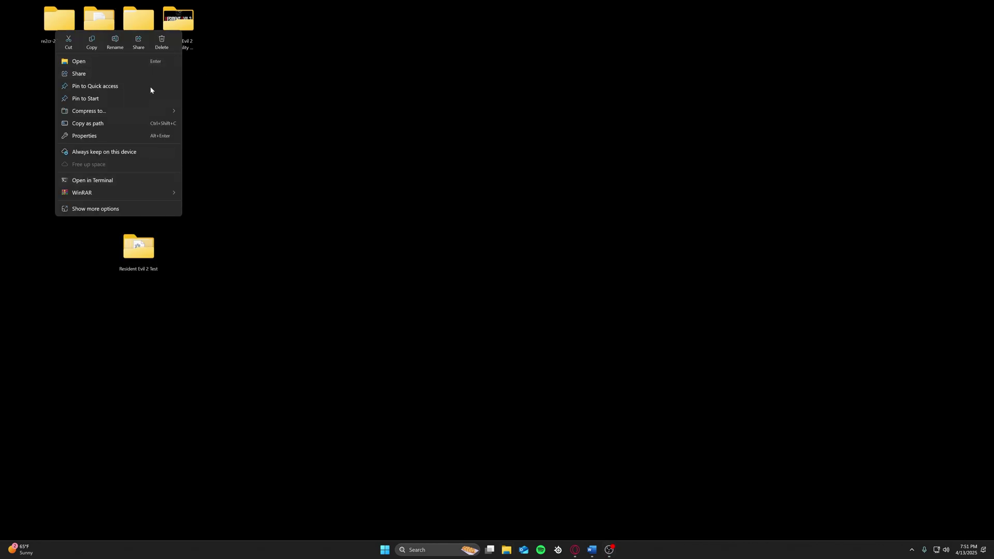
{"action": "left_click", "coordinate": [162, 42]}
- Move all Resident_Evil_2_HD_mod_v20220716 contents into the Resident Evil 2 Test folder, replacing same-named files, and delete the emptied mod folder
{"action": "double_click", "coordinate": [102, 36]}
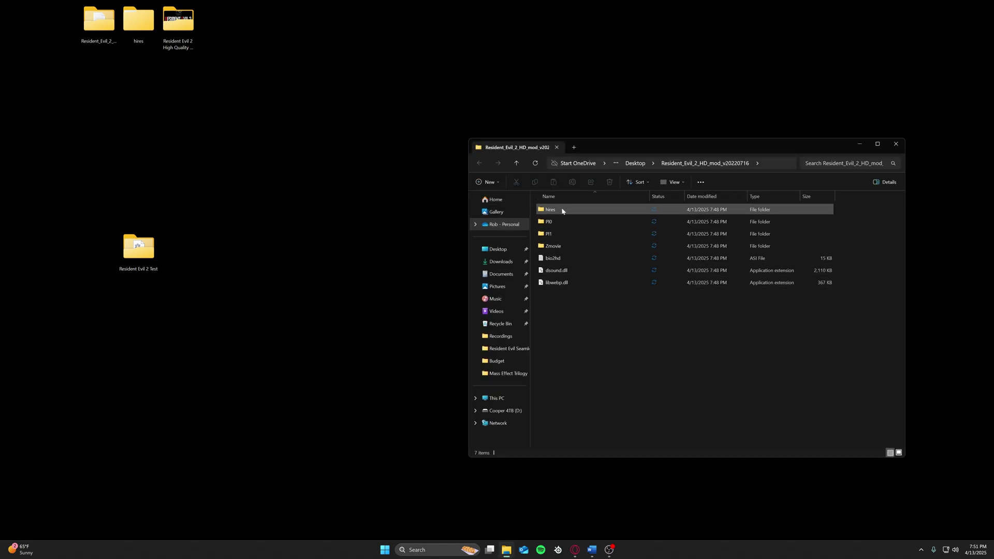
{"action": "mouse_move", "coordinate": [562, 211]}
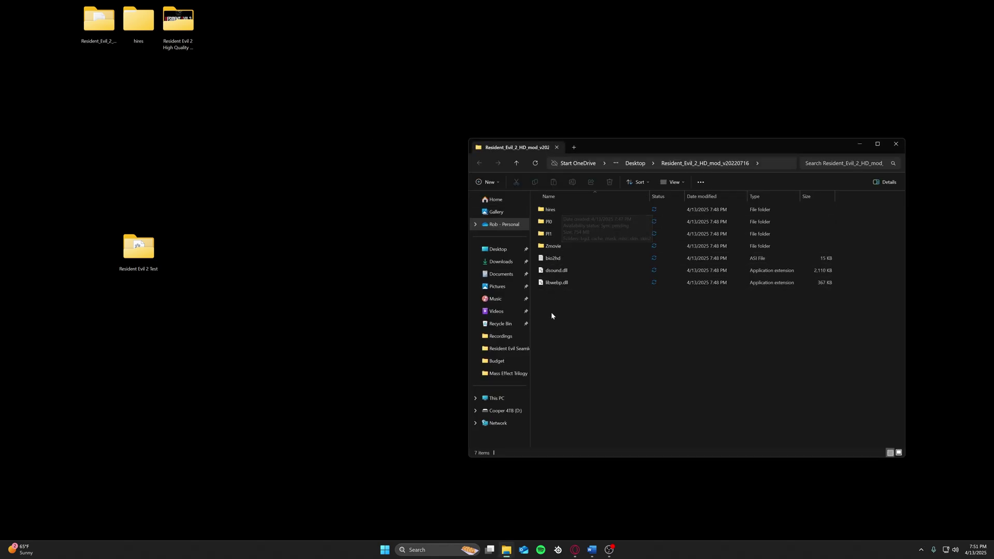
{"action": "left_click_drag", "start_coordinate": [550, 314], "coordinate": [140, 254]}
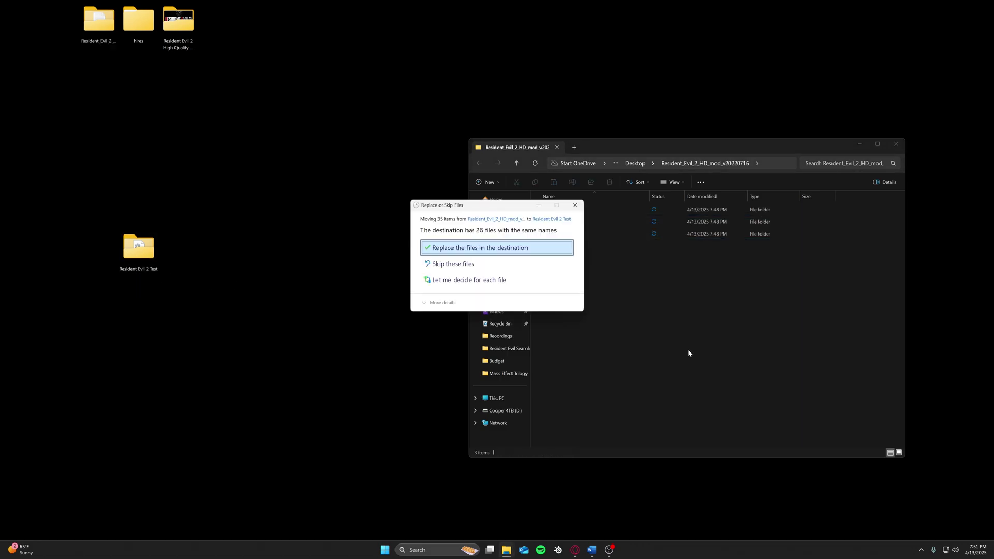
{"action": "key", "text": "Return"}
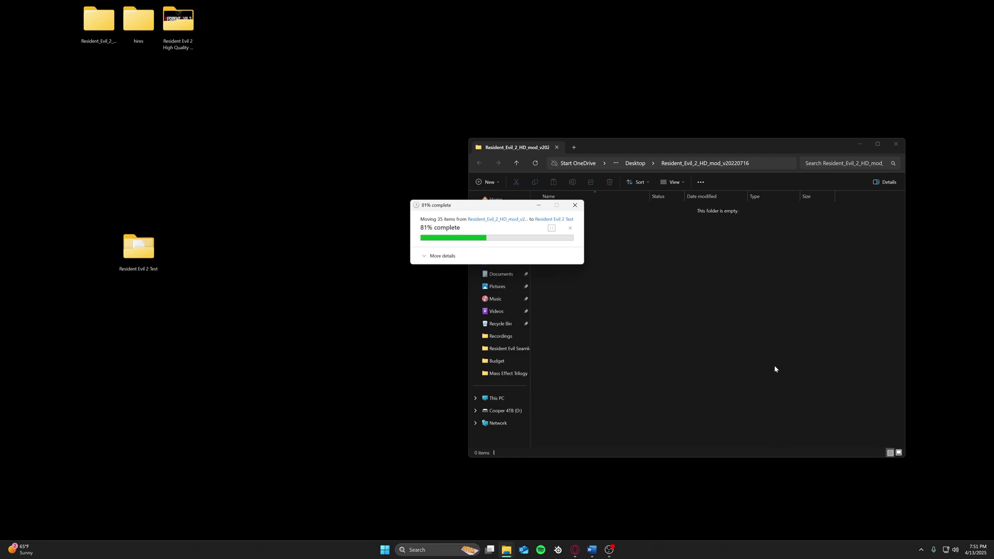
{"action": "left_click", "coordinate": [896, 145]}
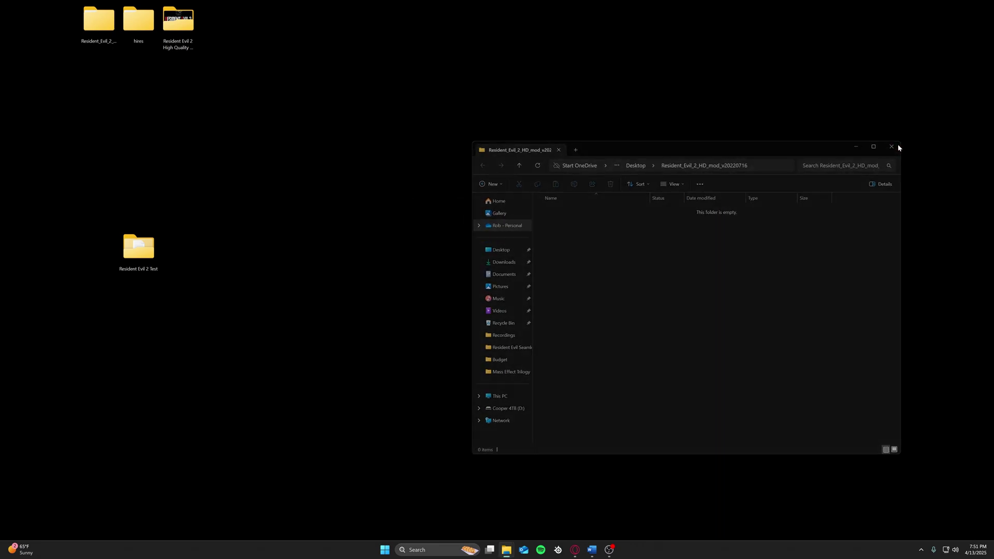
{"action": "right_click", "coordinate": [89, 19]}
{"action": "left_click", "coordinate": [195, 34]}
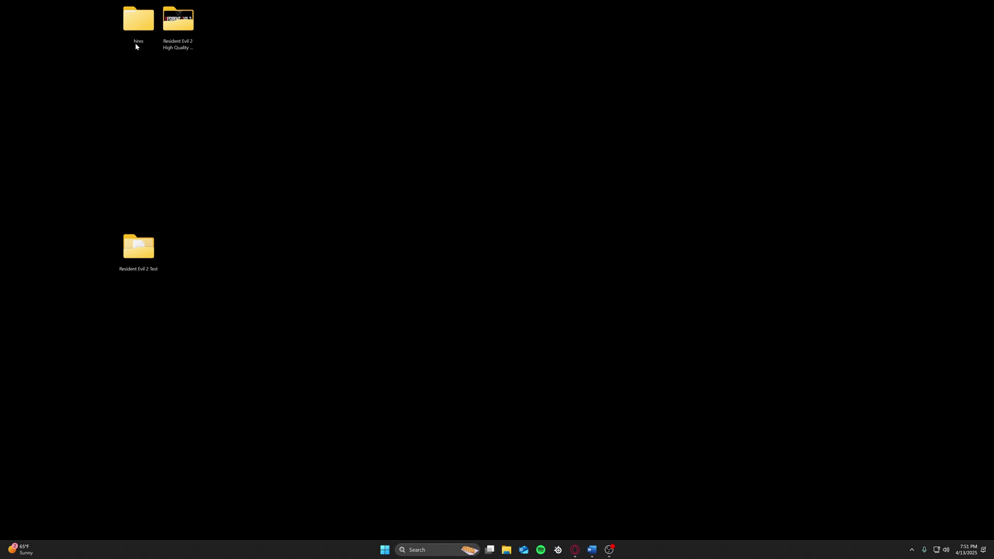
- Check the hires folder's contents and move the folder into Resident Evil 2 Test, replacing the same-named files
{"action": "double_click", "coordinate": [136, 41]}
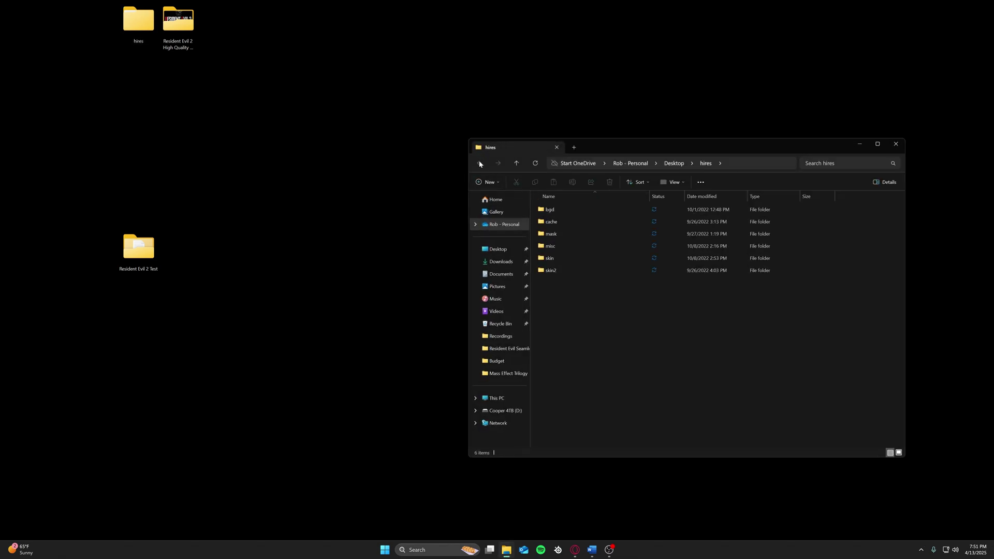
{"action": "left_click", "coordinate": [897, 144]}
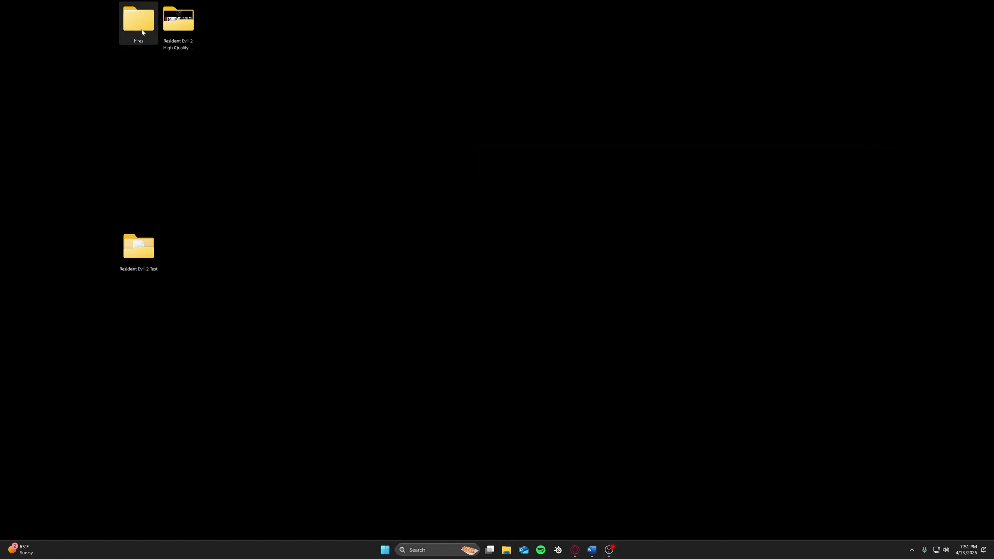
{"action": "left_click_drag", "start_coordinate": [138, 23], "coordinate": [140, 261]}
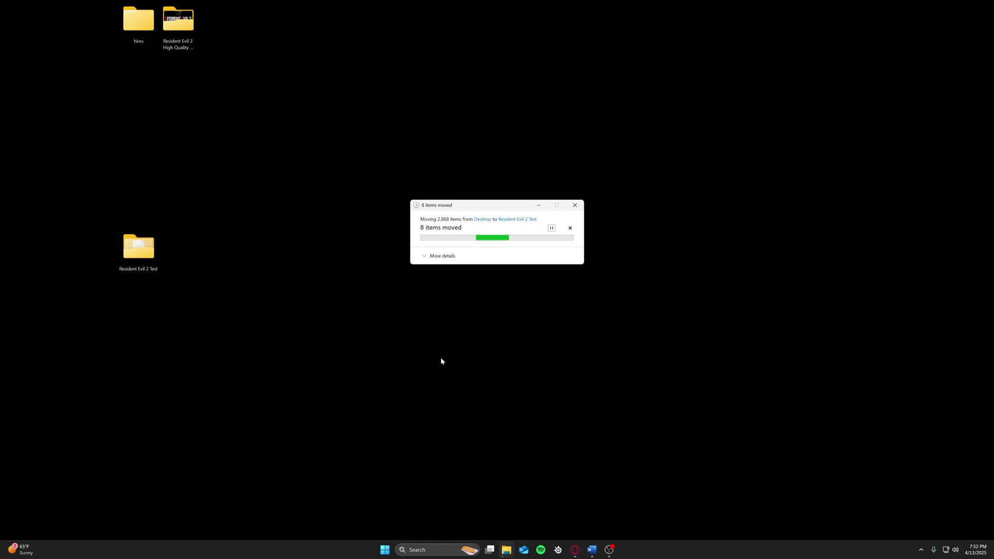
{"action": "double_click", "coordinate": [191, 28]}
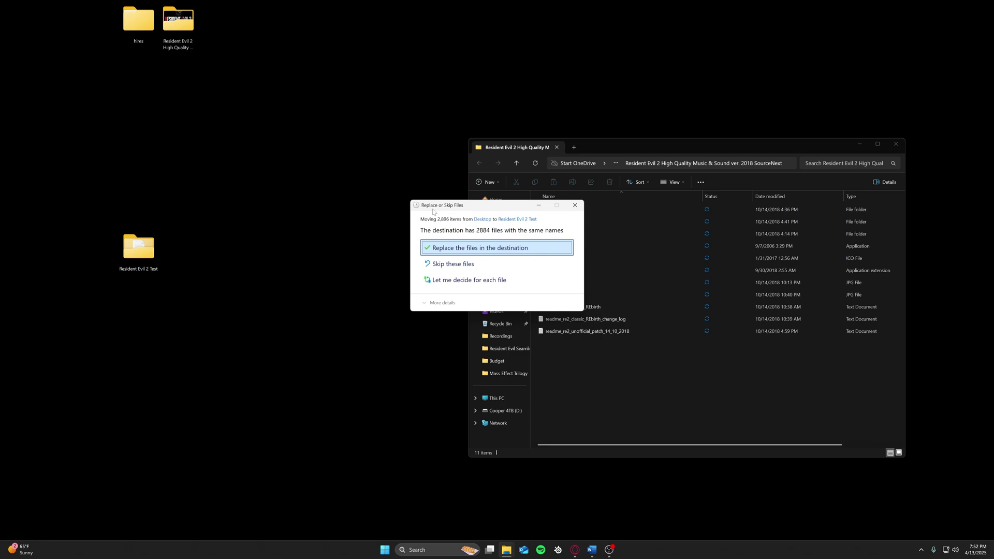
{"action": "left_click", "coordinate": [459, 252]}
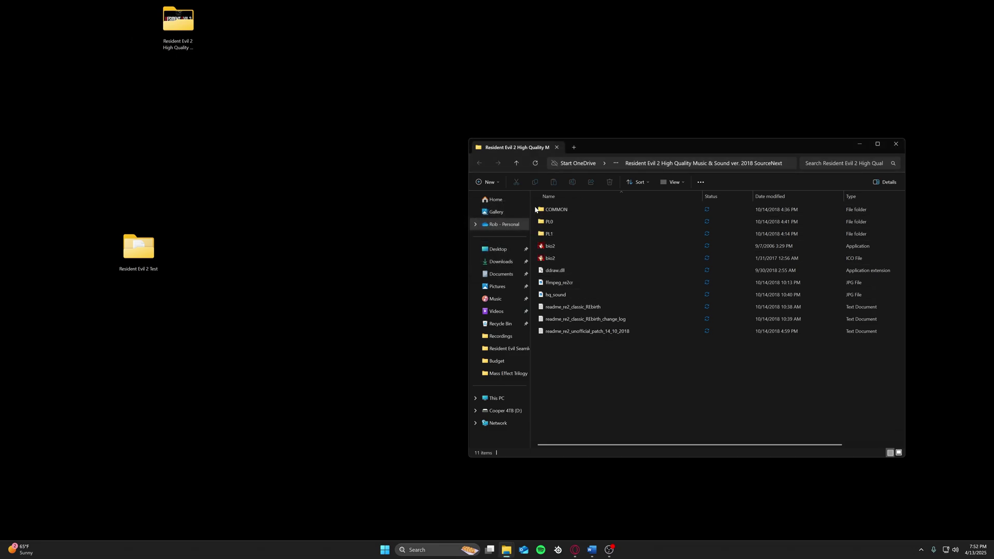
- Move COMMON, PL0 and PL1 from the High Quality Music & Sound folder into Resident Evil 2 Test, replacing same-named files, and delete the mod folder
{"action": "left_click_drag", "start_coordinate": [535, 210], "coordinate": [139, 256]}
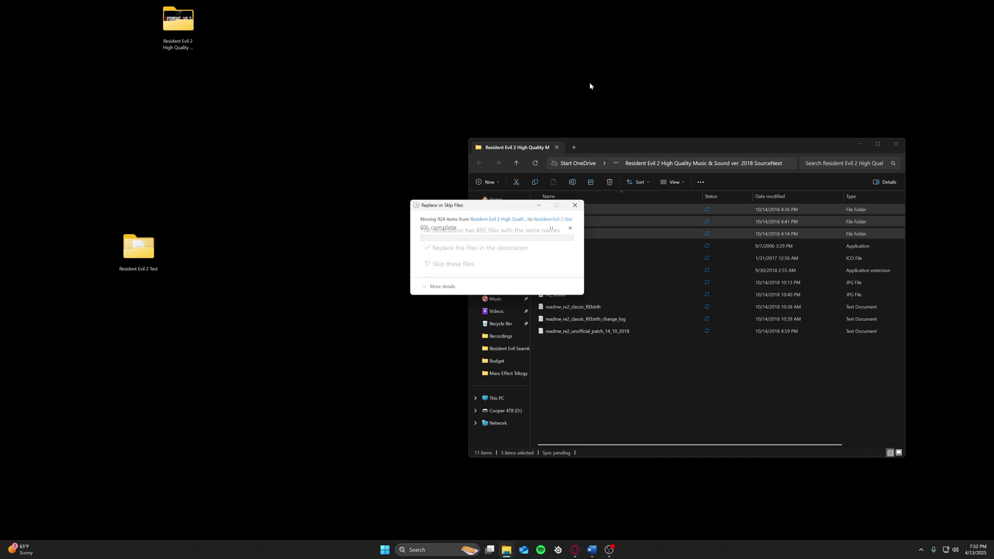
{"action": "left_click", "coordinate": [504, 249]}
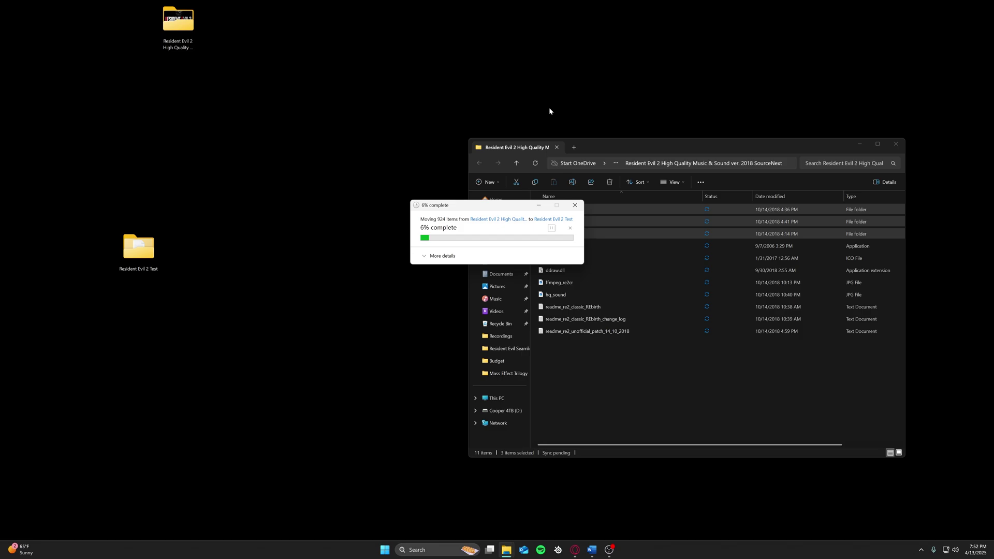
{"action": "left_click", "coordinate": [904, 145]}
{"action": "right_click", "coordinate": [178, 32]}
{"action": "key", "text": "Escape"}
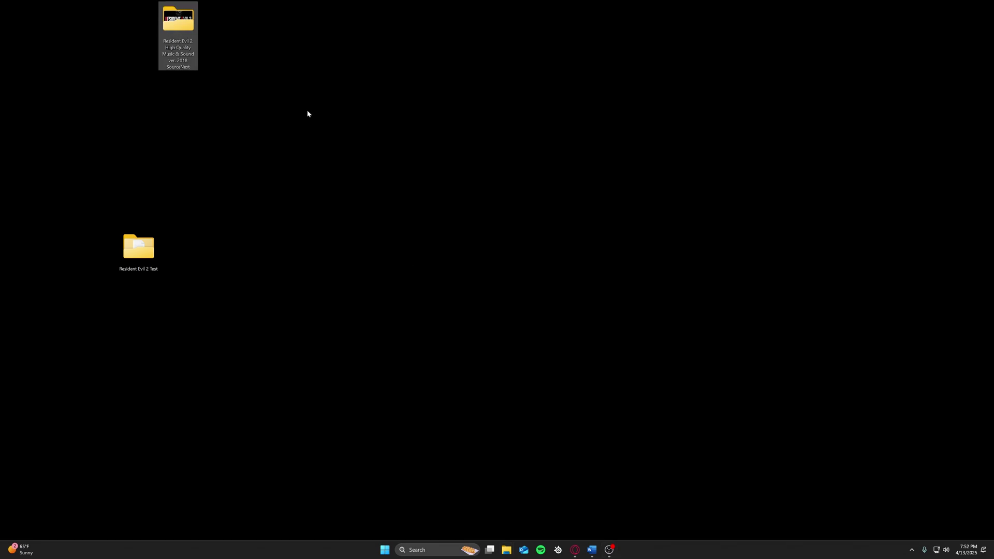
{"action": "key", "text": "Delete"}
- Reposition the Resident Evil 2 Test folder on the desktop and run its bio2 1.10 application, allowing it past SmartScreen and accepting a new INI configuration
{"action": "left_click_drag", "start_coordinate": [134, 251], "coordinate": [332, 193]}
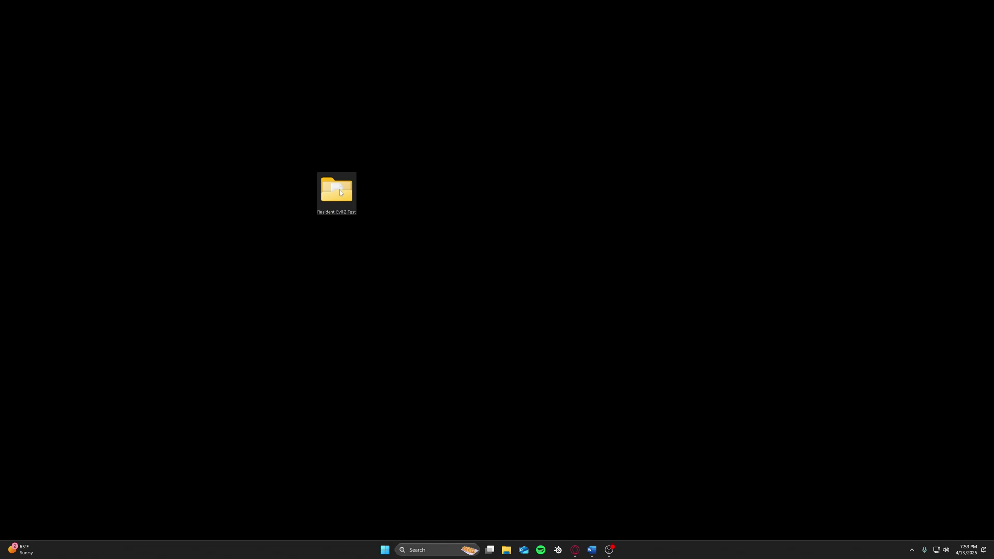
{"action": "double_click", "coordinate": [340, 193]}
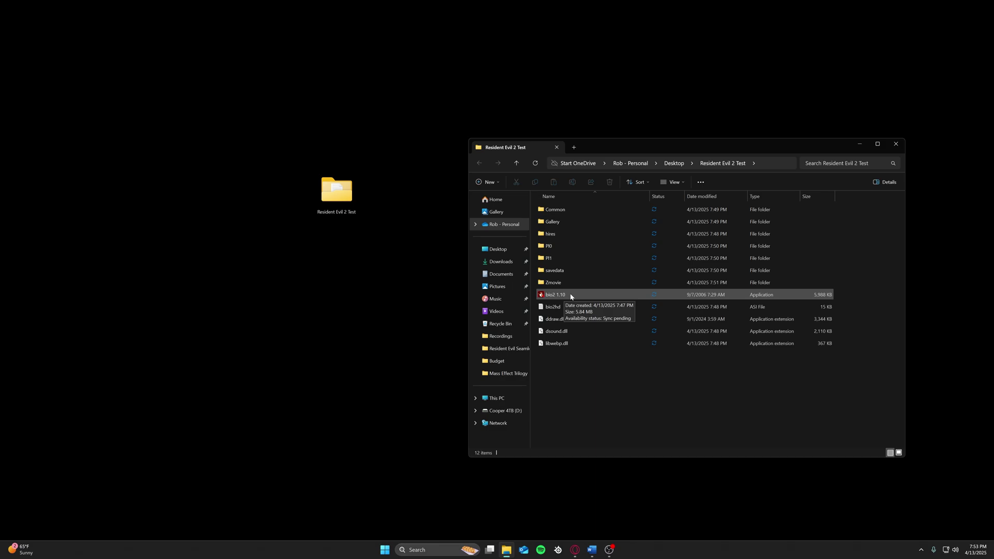
{"action": "double_click", "coordinate": [572, 295]}
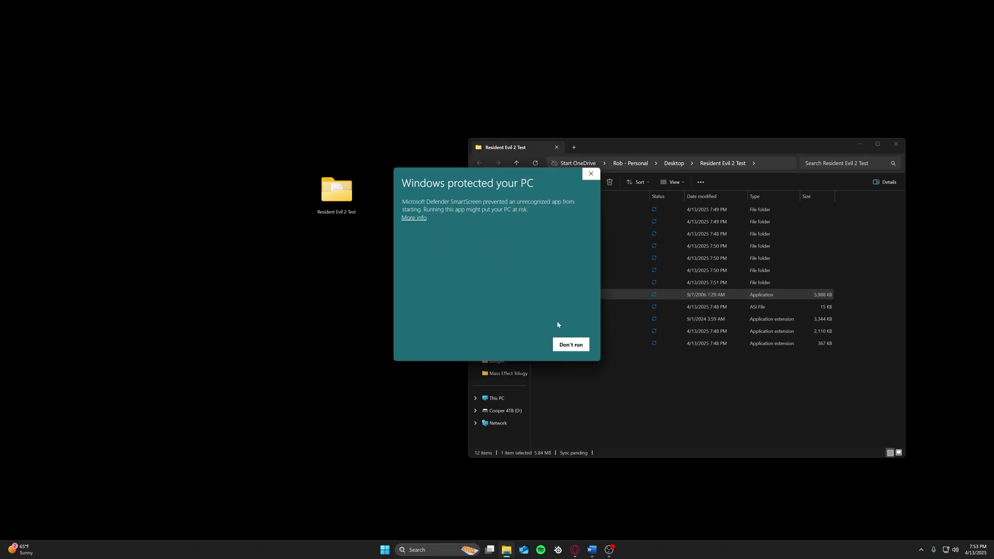
{"action": "left_click", "coordinate": [414, 217]}
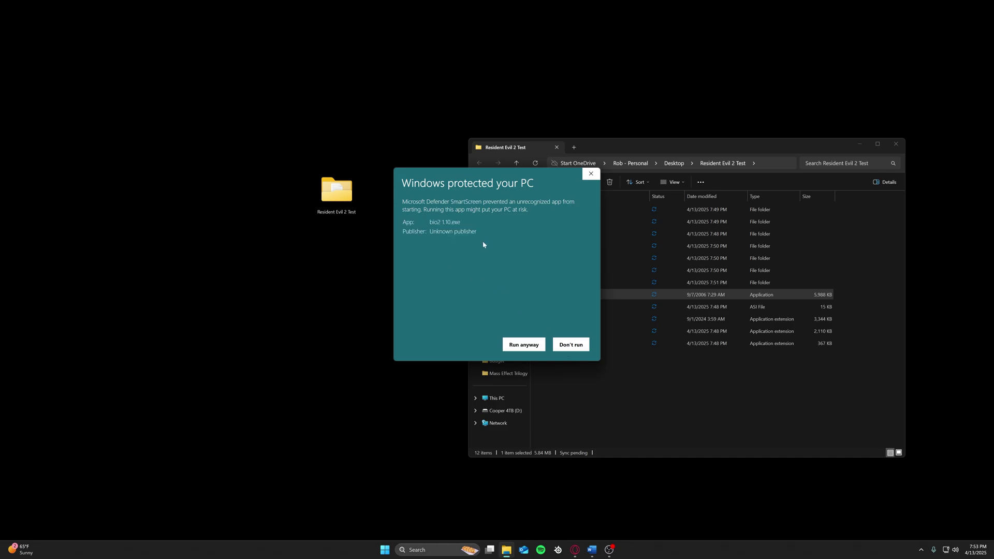
{"action": "left_click", "coordinate": [531, 346]}
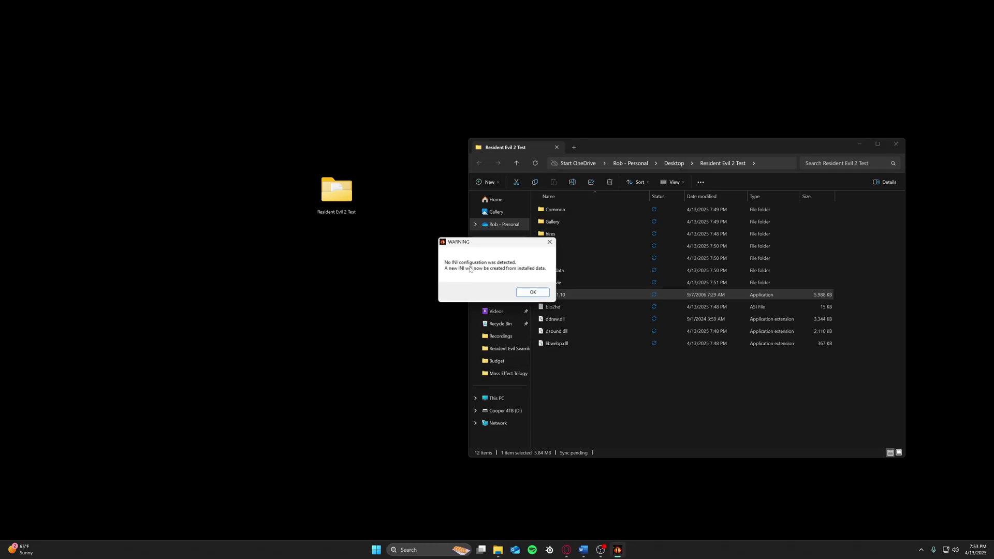
{"action": "left_click", "coordinate": [533, 292]}
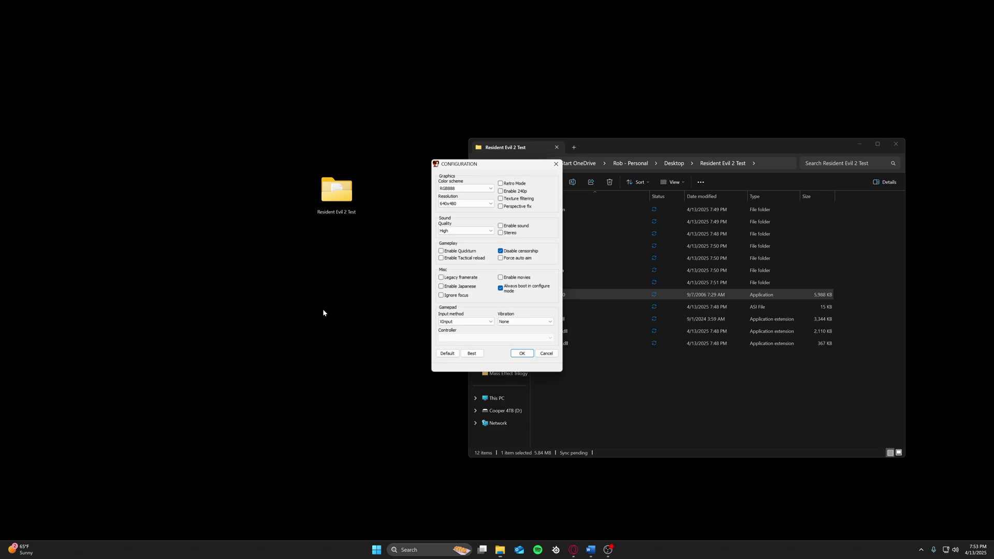
- Configure the game with Fullscreen resolution, texture filtering and sound enabled, and start it with these settings
{"action": "left_click_drag", "start_coordinate": [492, 167], "coordinate": [466, 136]}
{"action": "left_click", "coordinate": [437, 170]}
{"action": "left_click", "coordinate": [438, 200]}
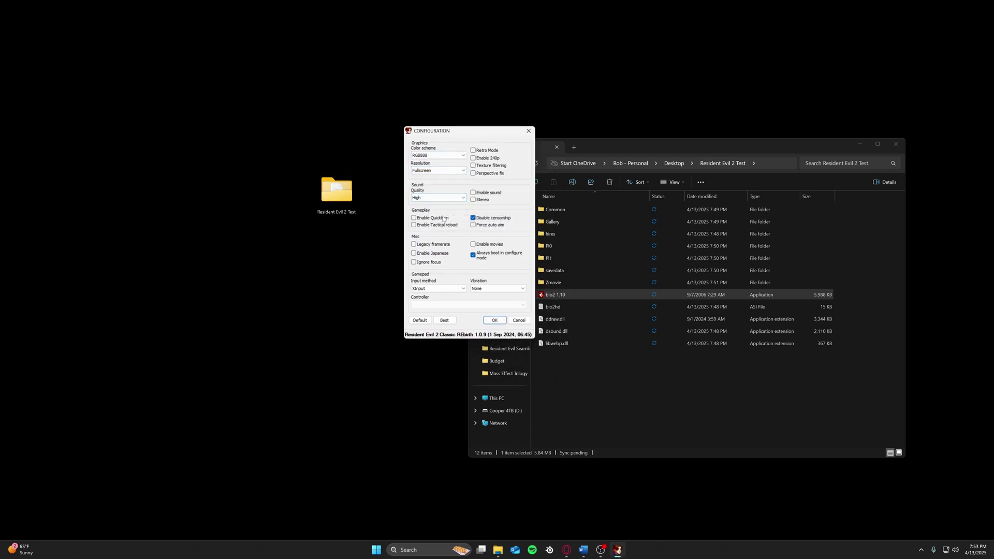
{"action": "left_click", "coordinate": [474, 166]}
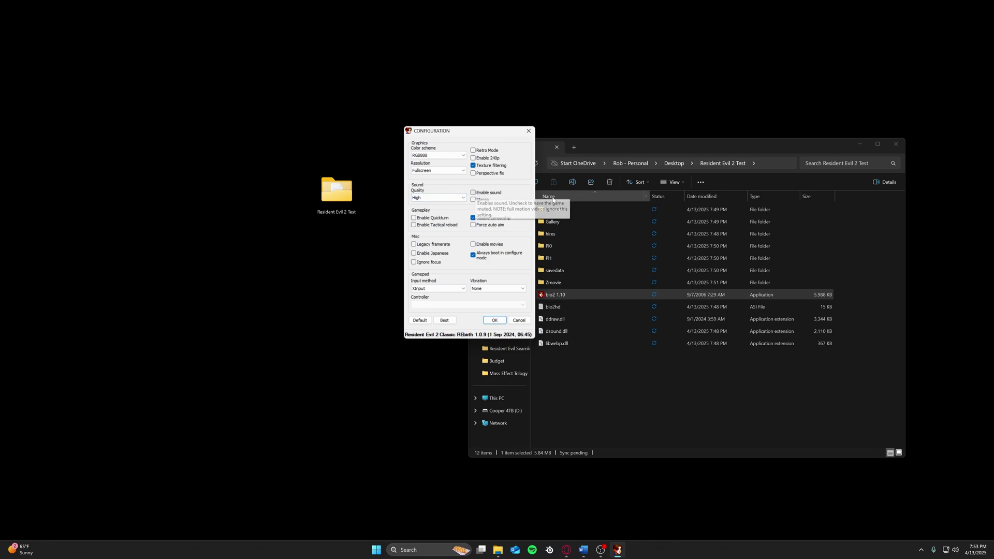
{"action": "left_click", "coordinate": [475, 194]}
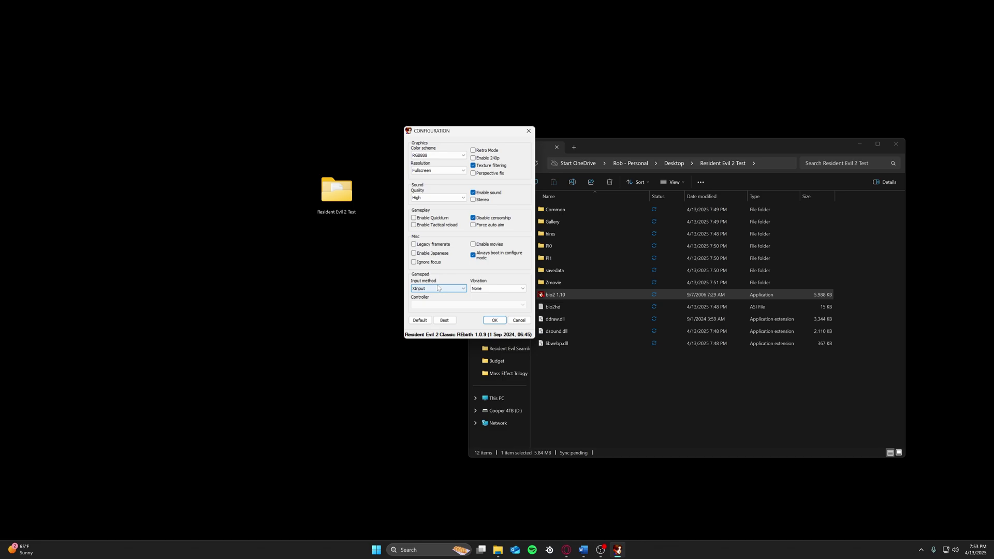
{"action": "mouse_move", "coordinate": [566, 549]}
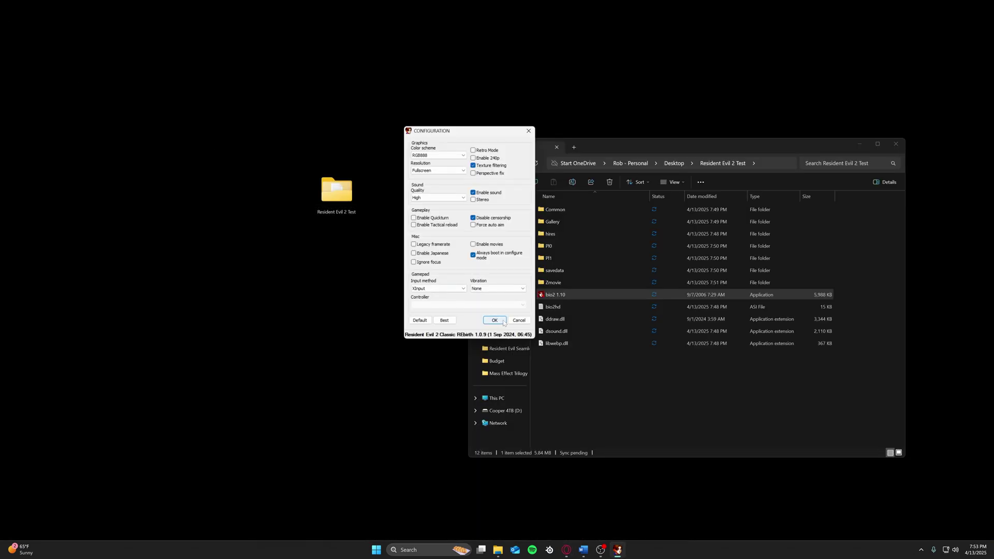
{"action": "left_click", "coordinate": [495, 320]}
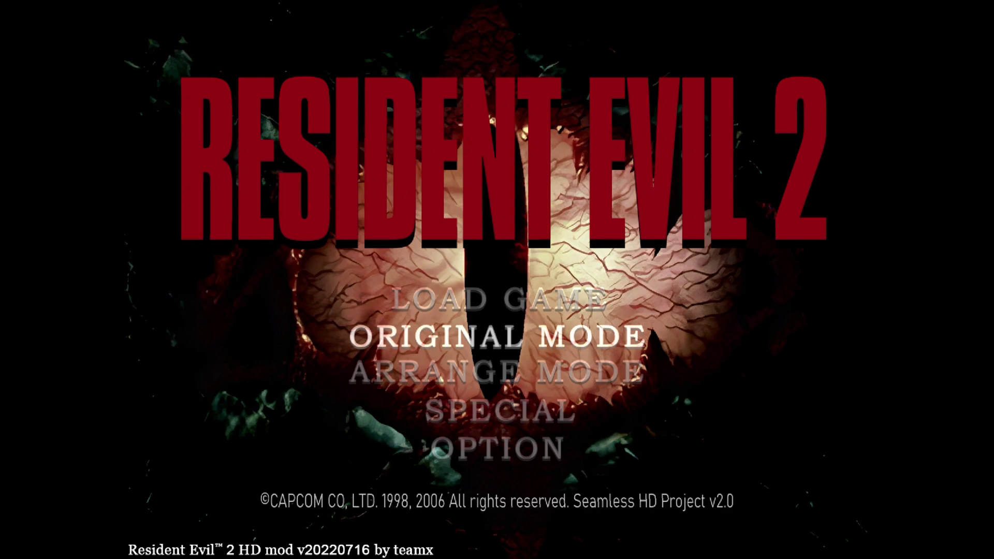
- Test the modded game by playing Leon through the opening streets to the gun shop, and quit the game
{"action": "key", "text": "Down"}
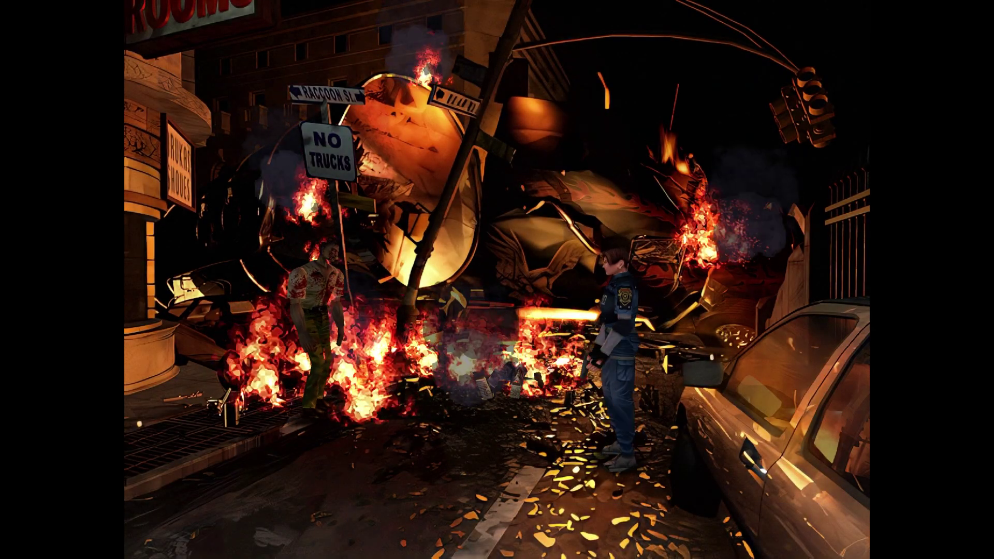
{"action": "key", "text": "Up"}
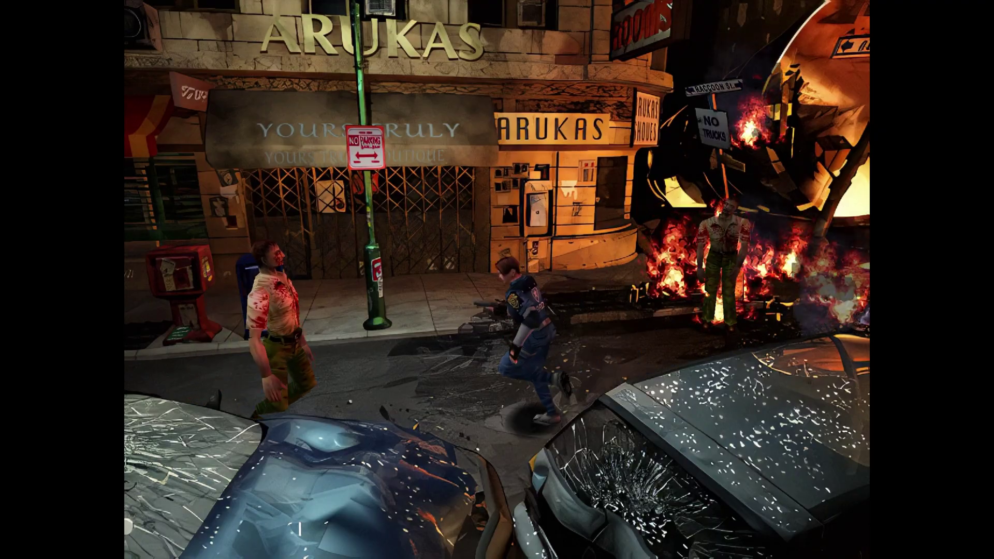
{"action": "key", "text": "Up"}
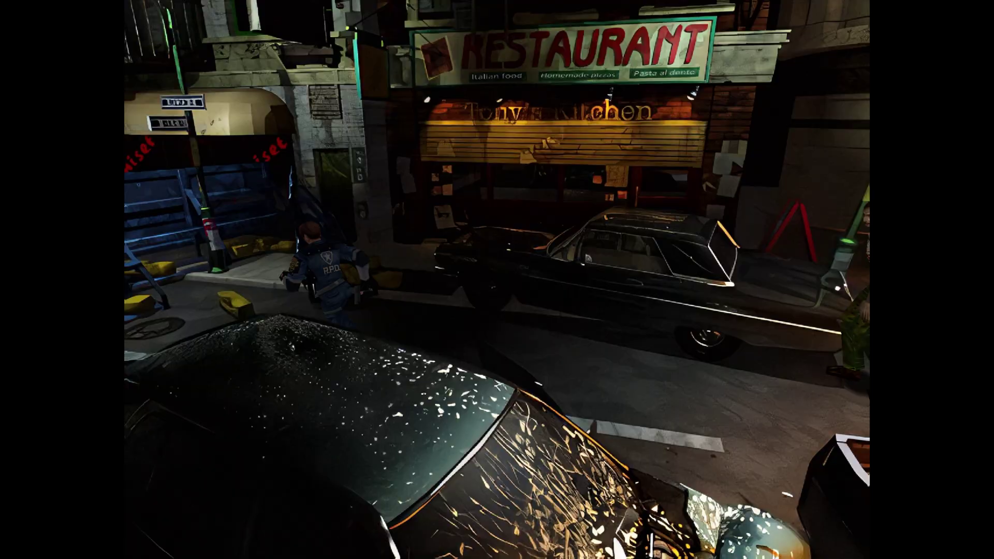
{"action": "key", "text": "Up"}
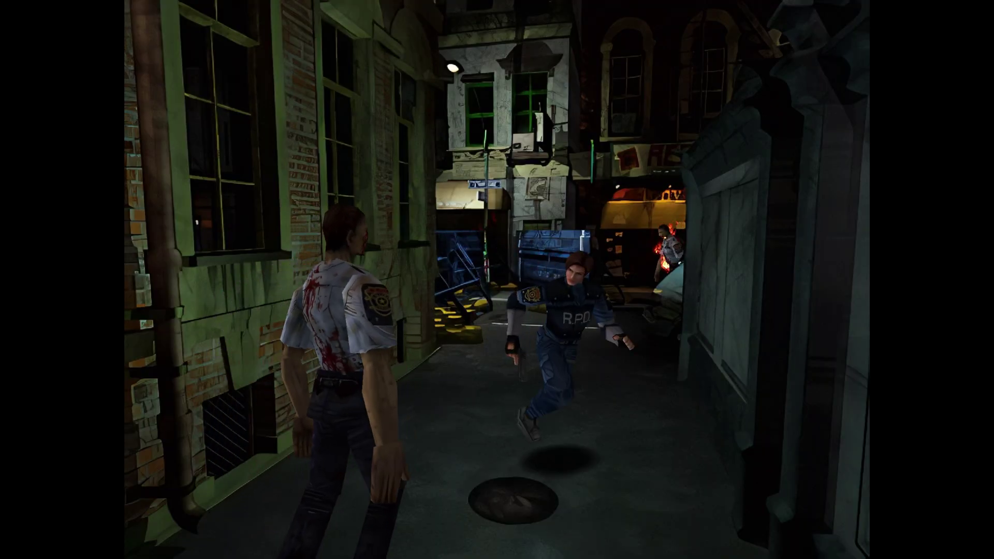
{"action": "key", "text": "Up"}
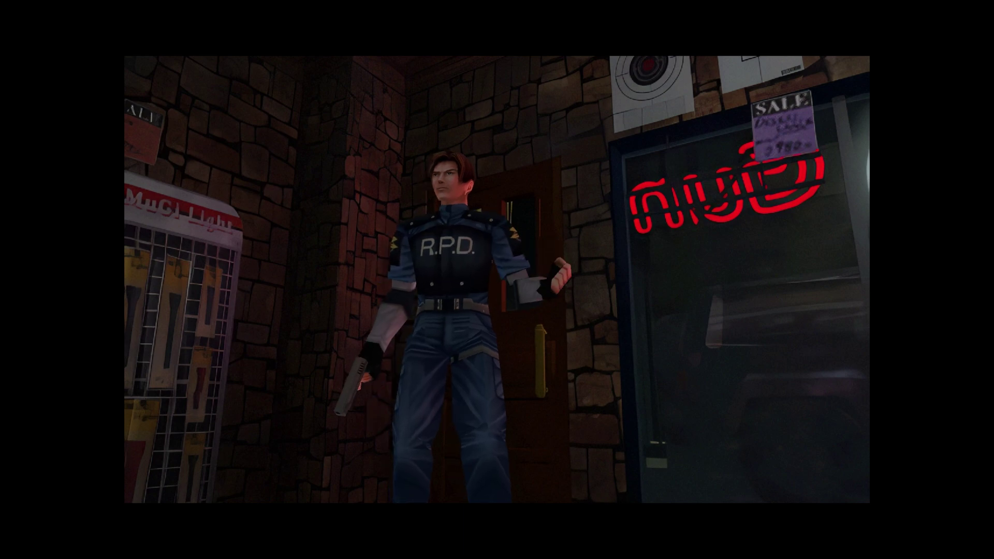
{"action": "key", "text": "alt+F4"}
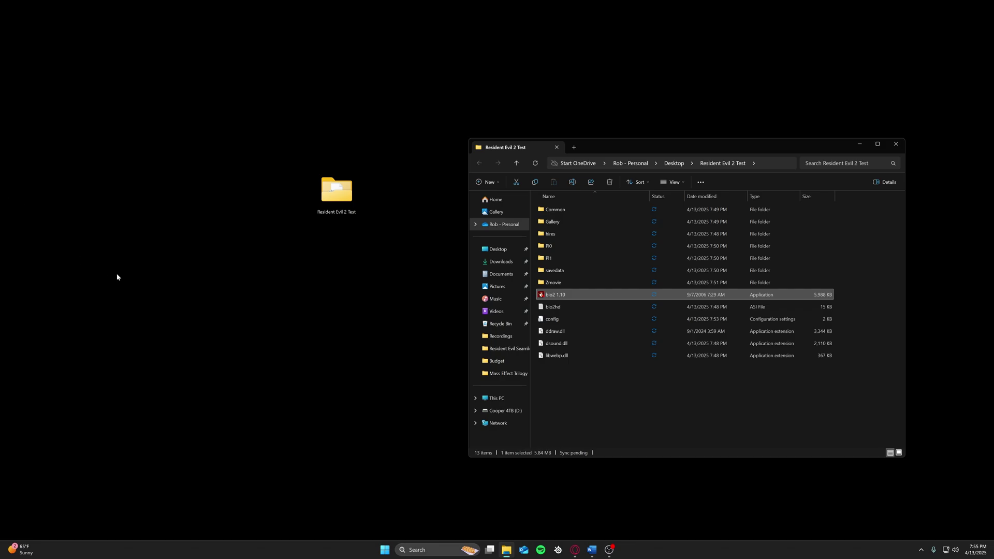
- Switch to the browser and search Google in a new tab for "re2 sourcenext conversions"
{"action": "left_click", "coordinate": [575, 552]}
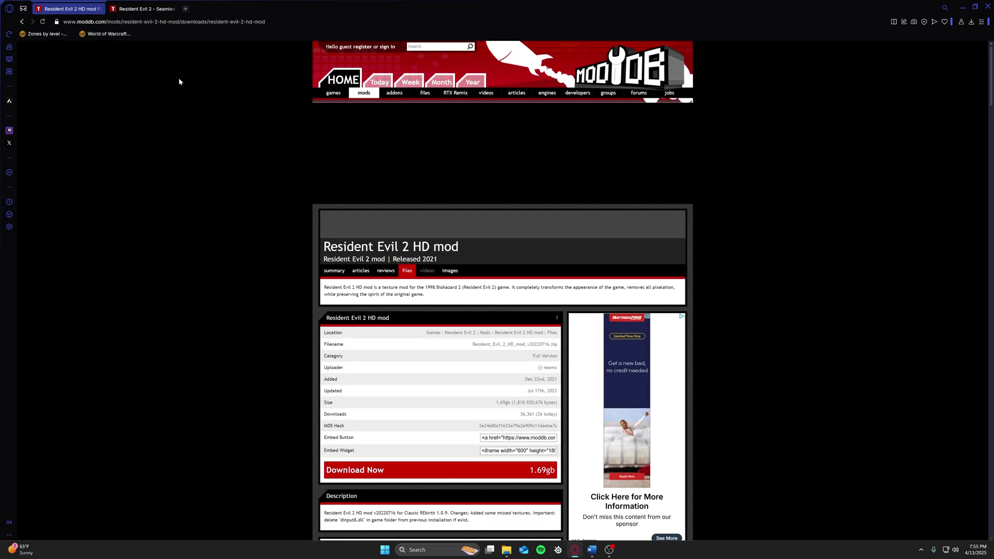
{"action": "left_click", "coordinate": [187, 10]}
{"action": "type", "text": "www.google.com"}
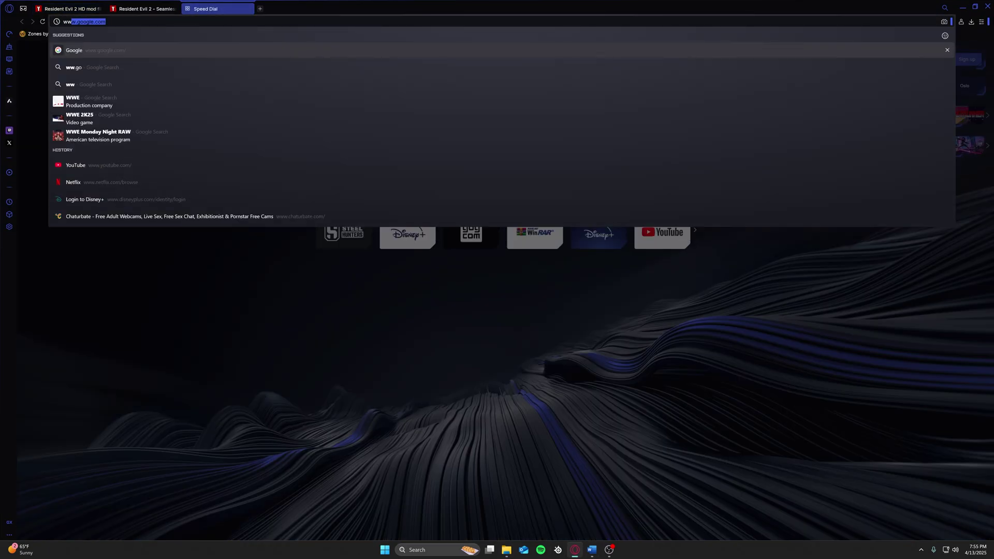
{"action": "key", "text": "Return"}
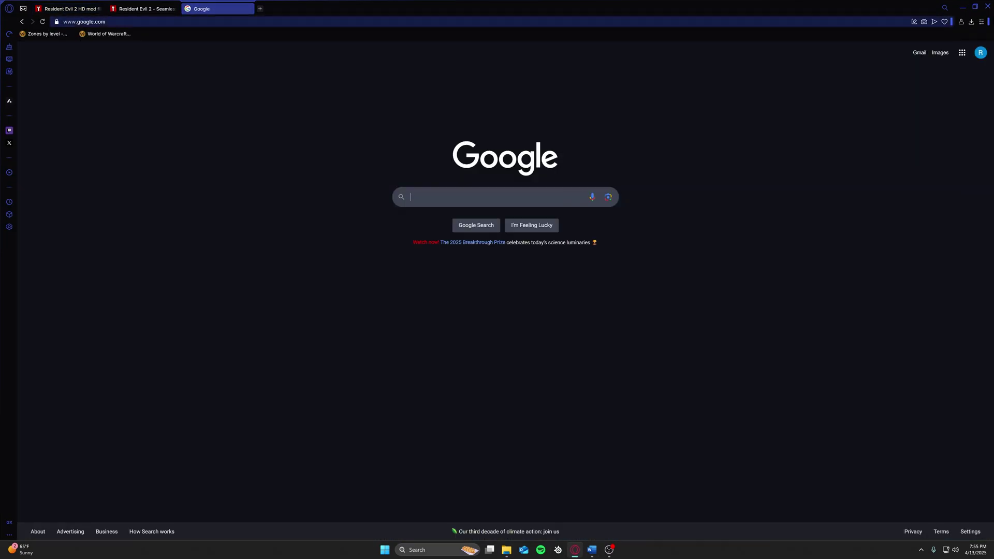
{"action": "type", "text": "re2 sou"}
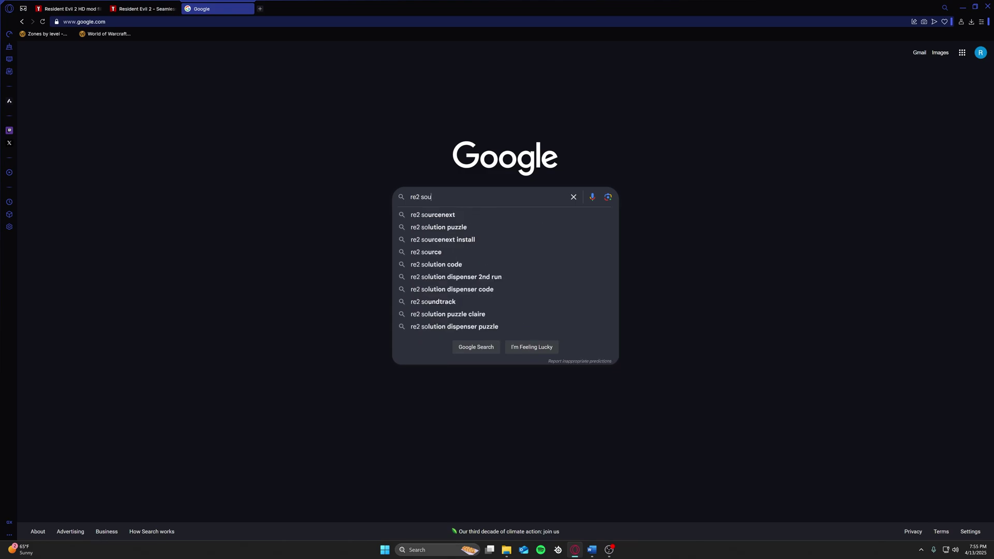
{"action": "type", "text": "rcenext con"}
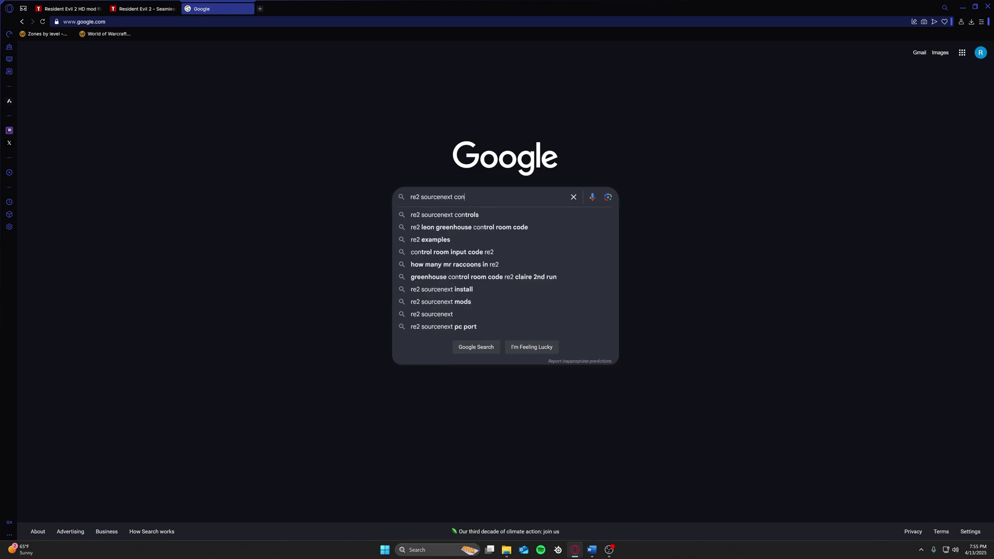
{"action": "key", "text": "BackSpace"}
{"action": "key", "text": "BackSpace"}
{"action": "key", "text": "BackSpace"}
{"action": "type", "text": "conver"}
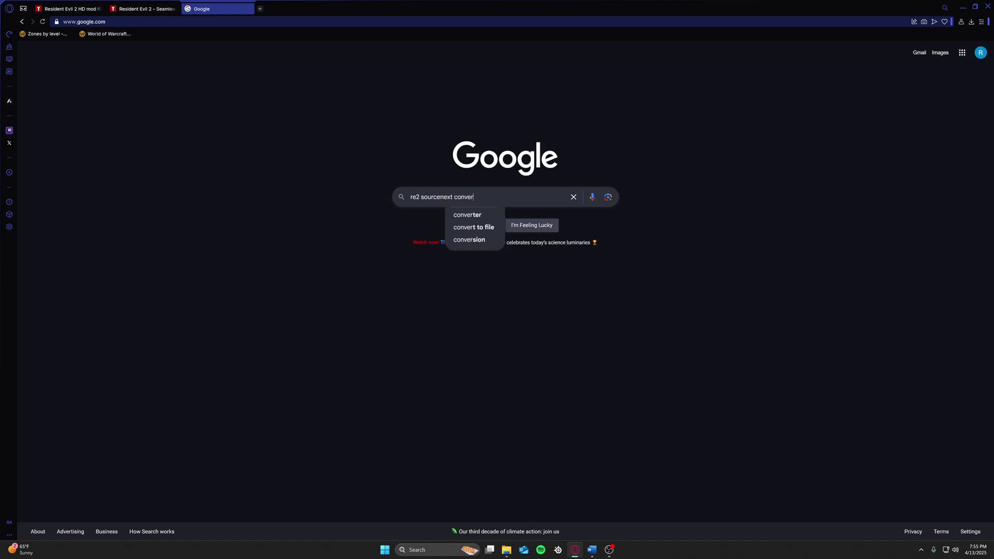
{"action": "type", "text": "sions"}
{"action": "key", "text": "Return"}
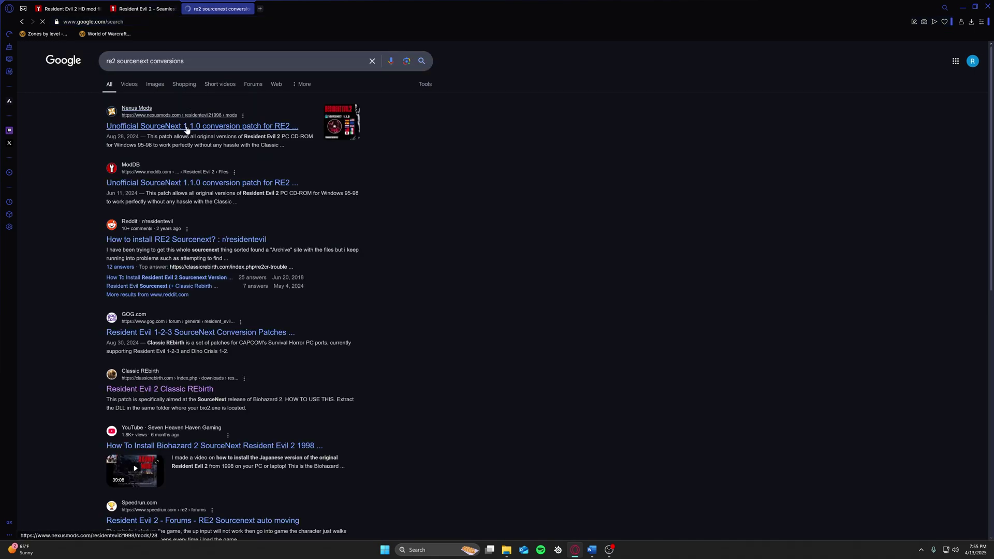
- Review the Nexus Mods page of the Unofficial SourceNext 1.1.0 conversion patch for RE2 Windows 95-98 and close its tab
{"action": "left_click", "coordinate": [187, 129]}
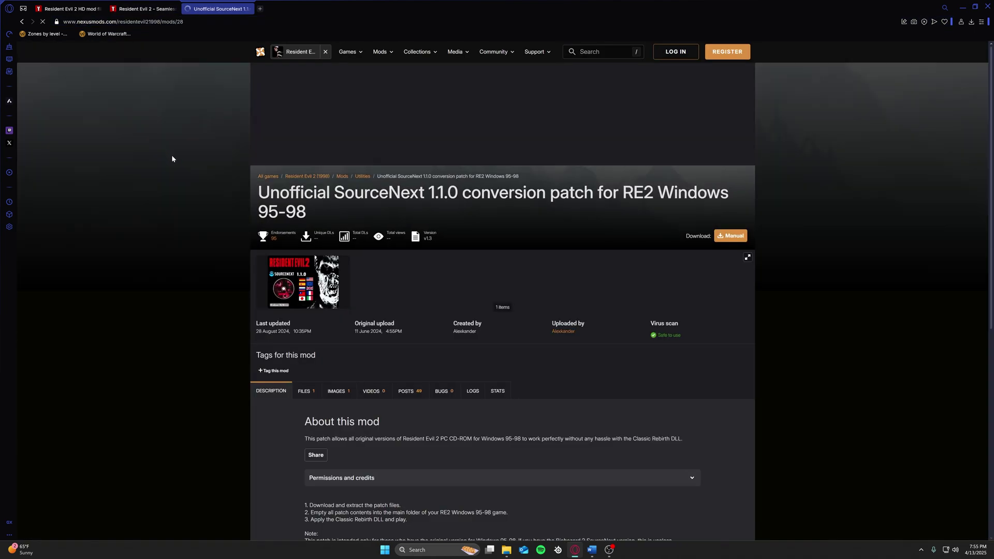
{"action": "scroll", "coordinate": [172, 159], "scroll_direction": "down", "scroll_amount": 2}
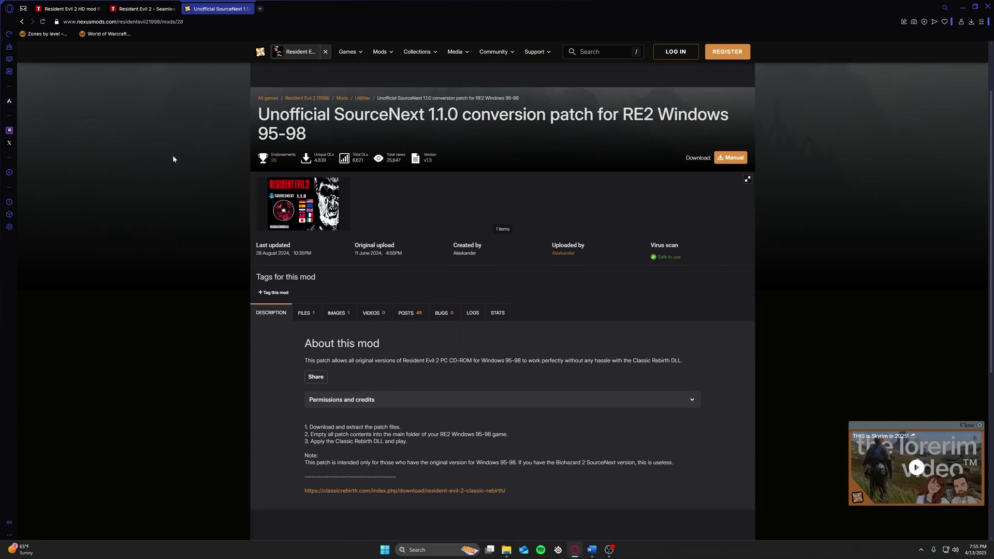
{"action": "scroll", "coordinate": [174, 159], "scroll_direction": "down", "scroll_amount": 1}
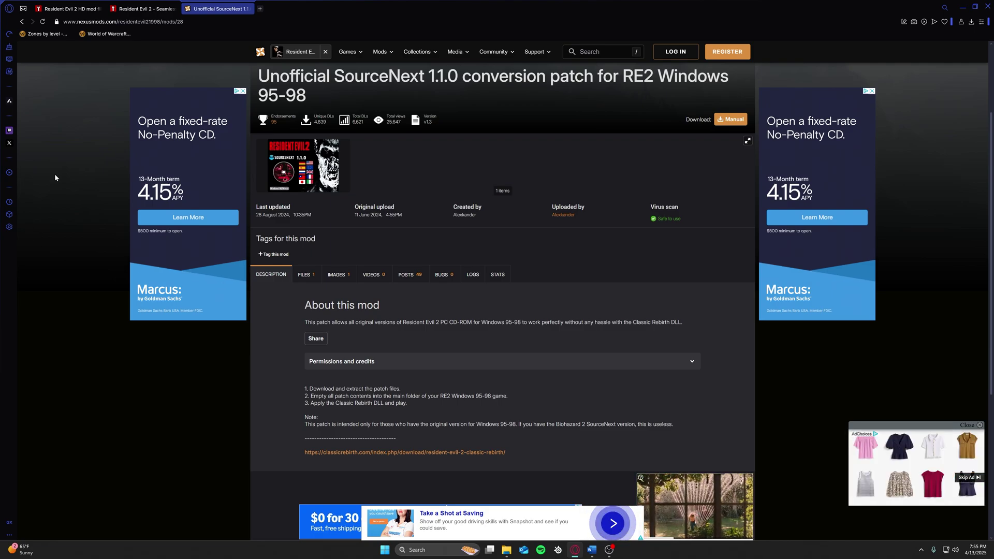
{"action": "middle_click", "coordinate": [183, 11]}
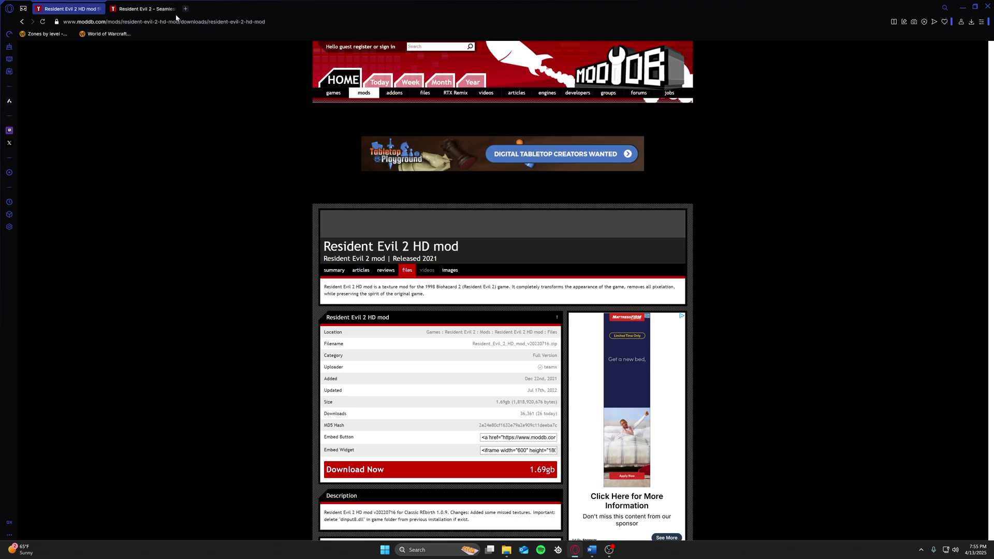
- Close the two remaining Resident Evil 2 mod tabs in the browser and the Resident Evil 2 Test folder window
{"action": "middle_click", "coordinate": [155, 9]}
{"action": "middle_click", "coordinate": [78, 9]}
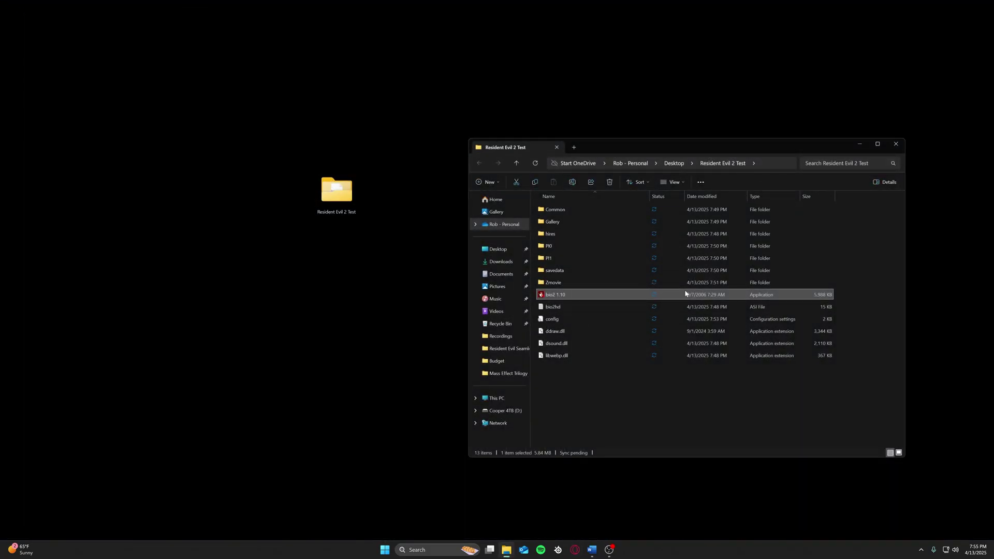
{"action": "left_click", "coordinate": [896, 144]}
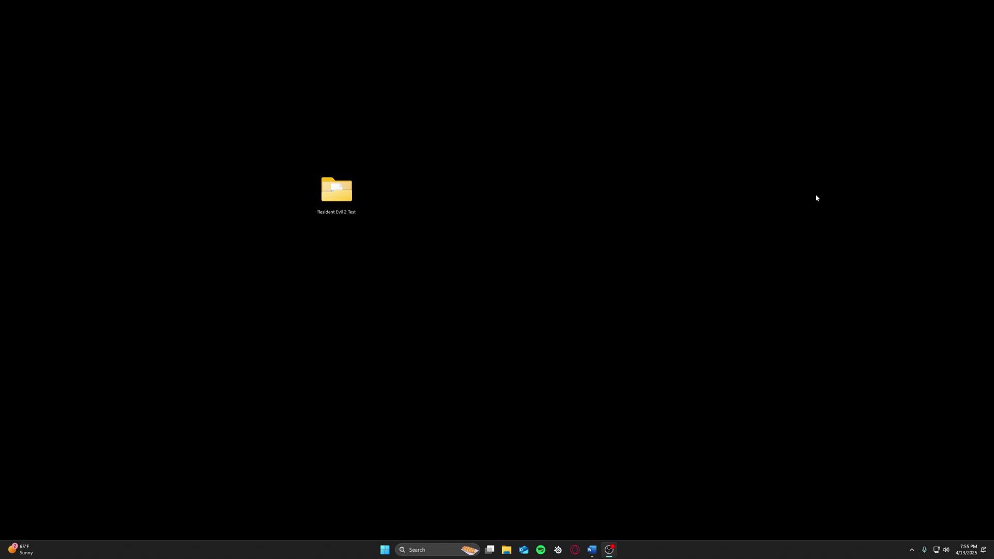